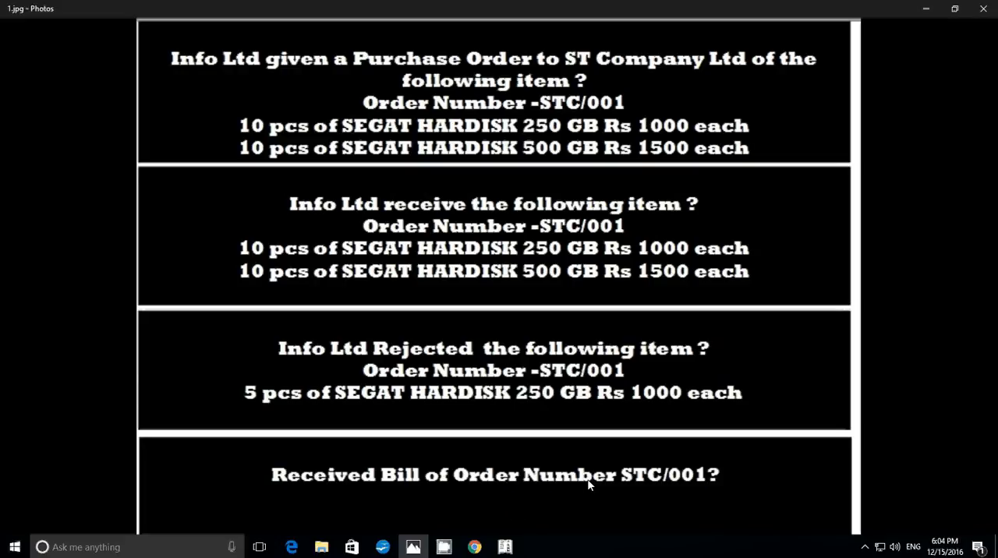
Check the assignment in the 1.jpg image, and switch to Tally.ERP 9 to open a new company creation form
left_click(506, 548)
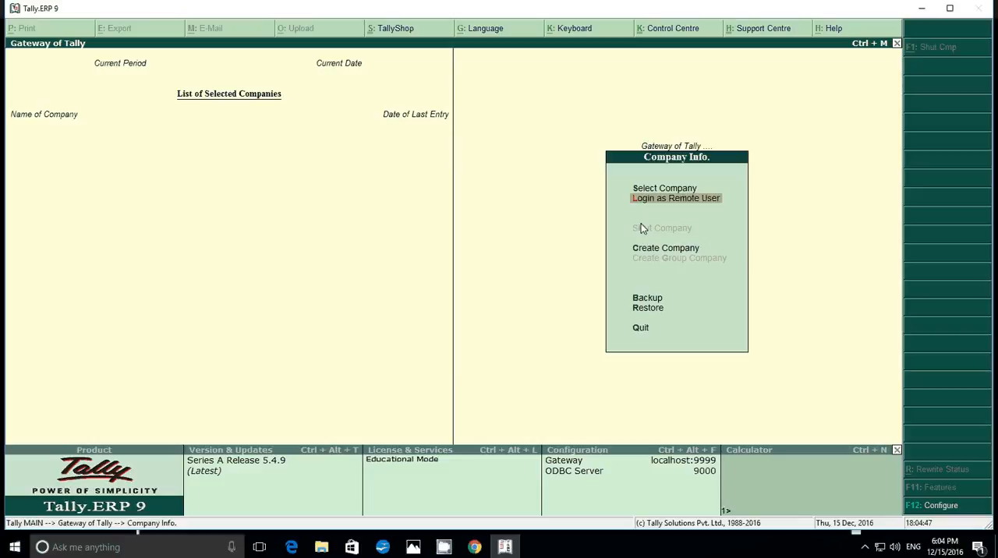
left_click(413, 547)
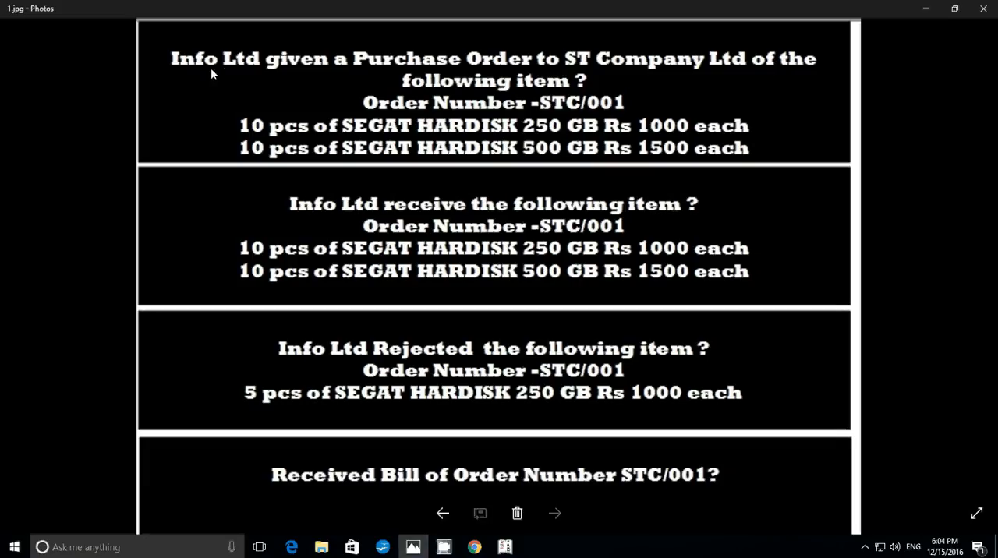
left_click(506, 548)
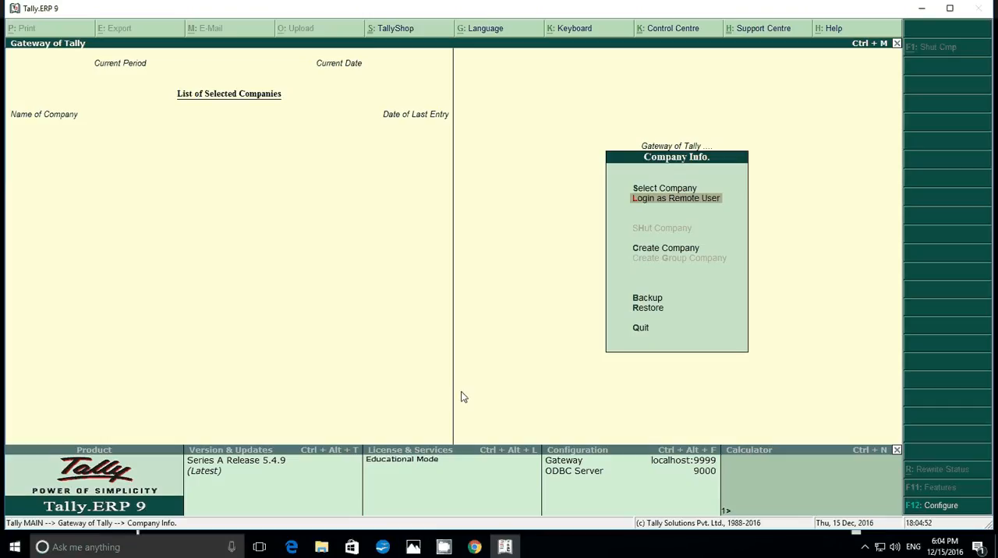
key("Down")
key("Down")
key("Up")
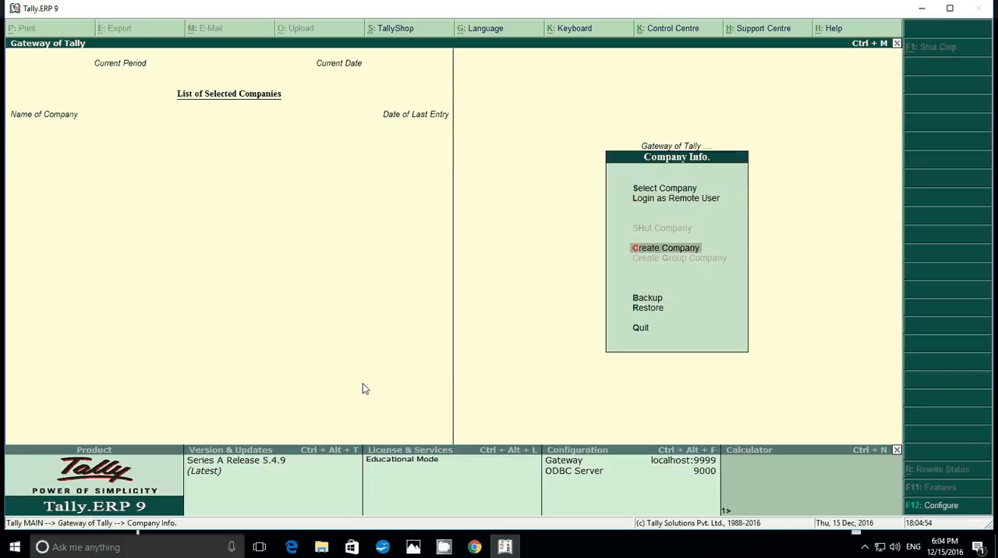
key("Return")
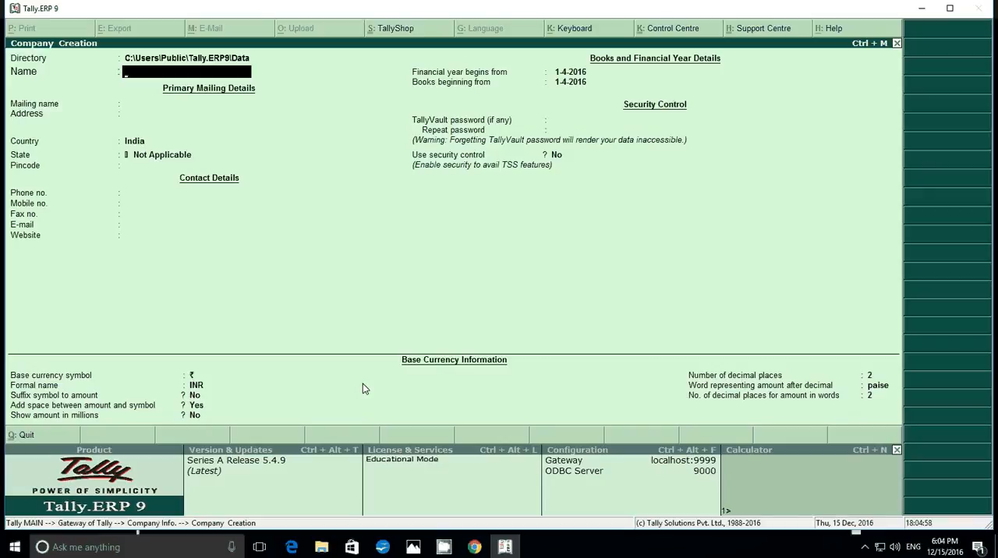
Name the new company Info TecH Ltd, keeping the same mailing name, a blank address and India as the country
type("Info")
type(" Te")
type("ct L")
type("td")
key("BackSpace")
key("BackSpace")
key("BackSpace")
key("BackSpace")
key("BackSpace")
type("H Ltd")
key("Return")
key("Return")
key("Return")
key("Return")
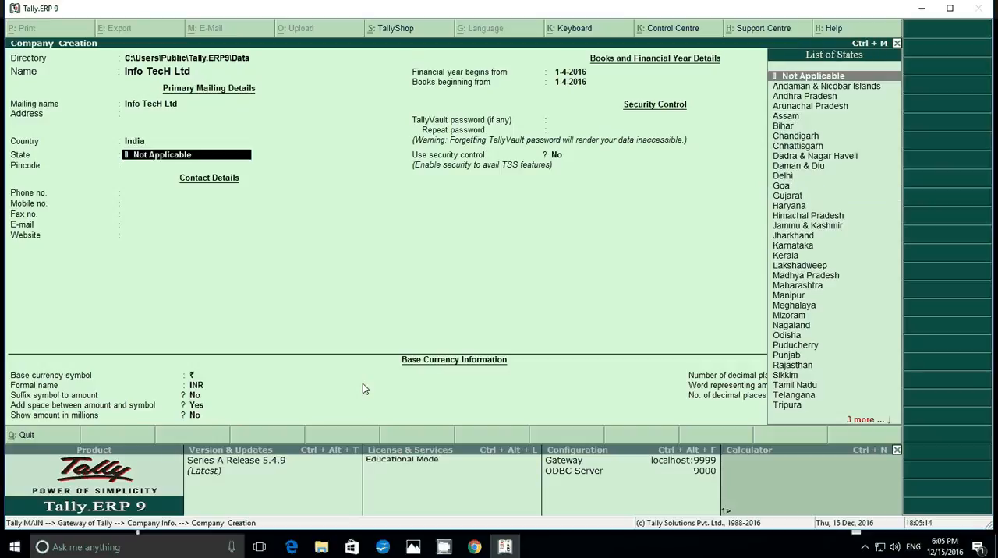
Set the company's state to Odisha and save the new company
type("O")
key("Return")
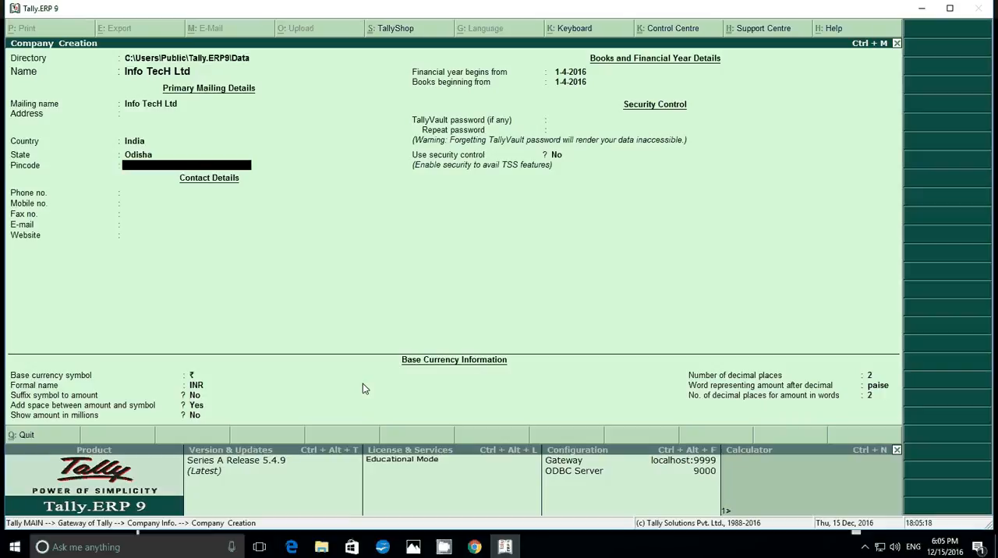
key("ctrl+a")
key("Escape")
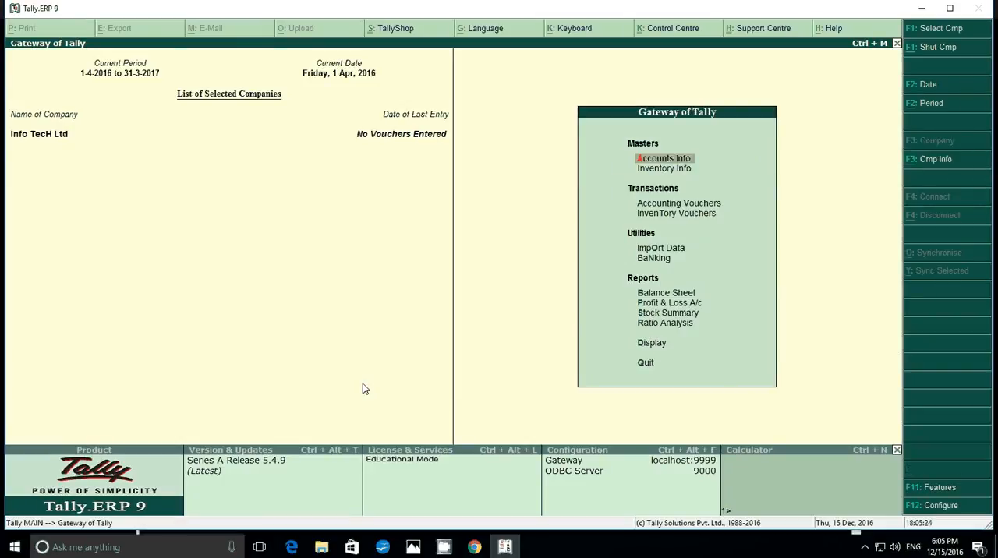
Enable purchase order processing in the company's inventory features
key("Down")
key("Down")
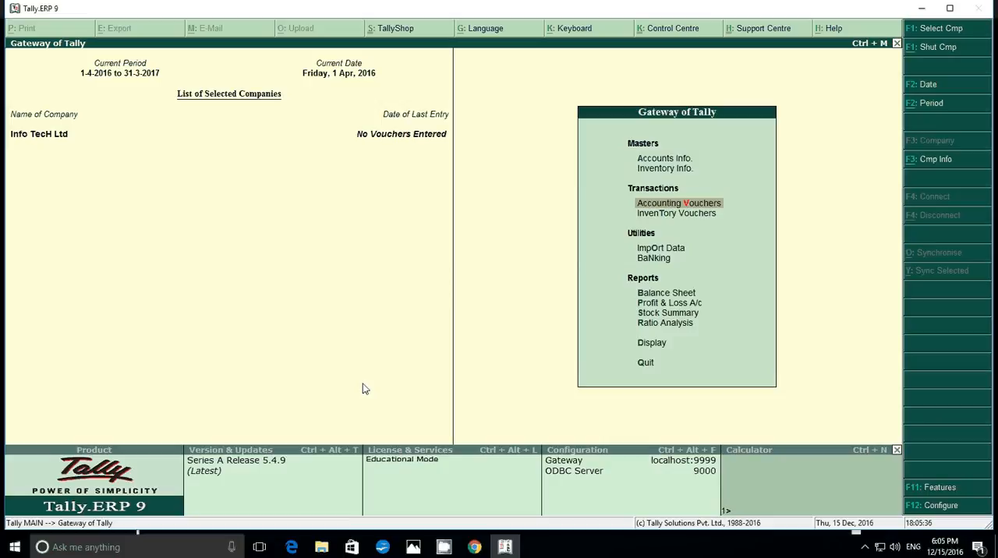
left_click(938, 491)
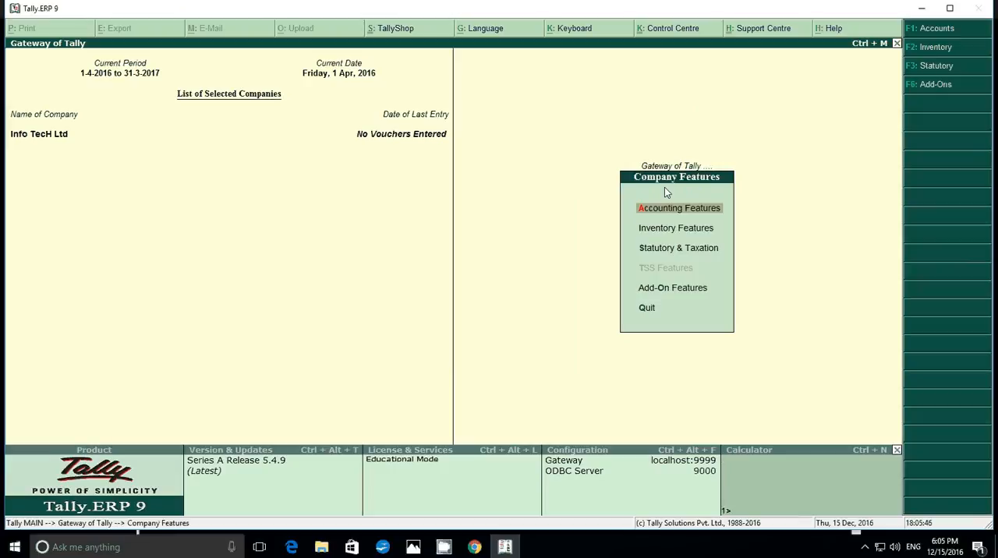
key("Down")
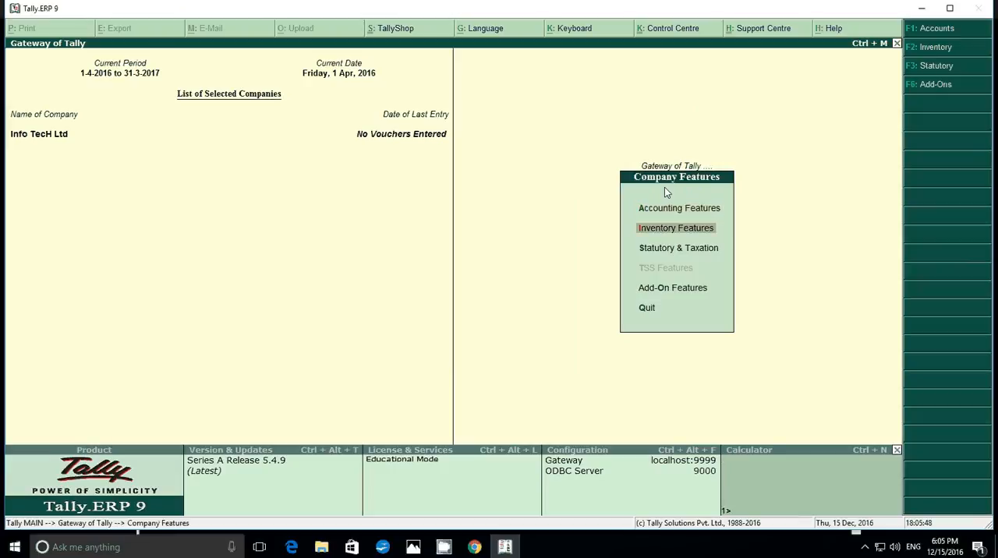
key("Return")
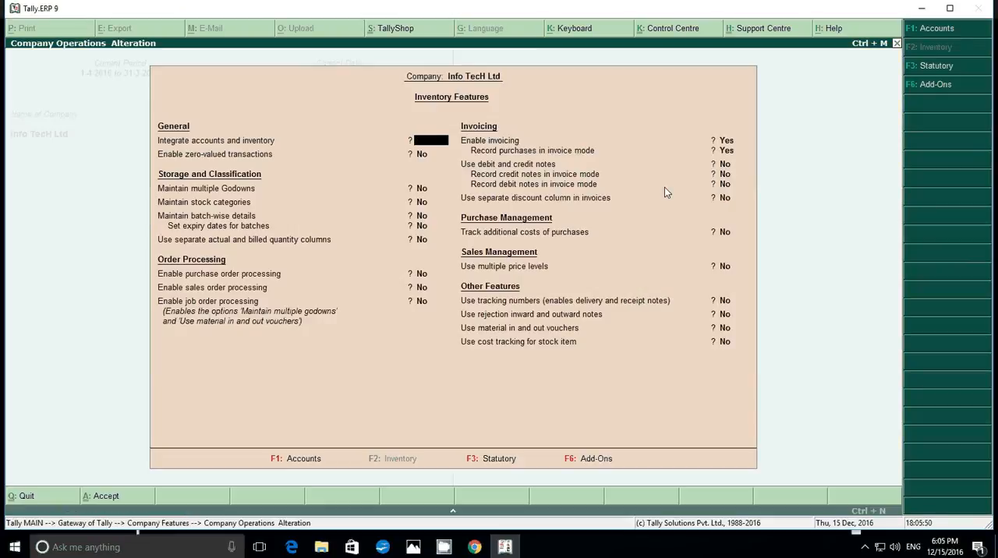
key("Escape")
key("Return")
key("Return")
key("Return")
key("Return")
key("Return")
key("Return")
key("Return")
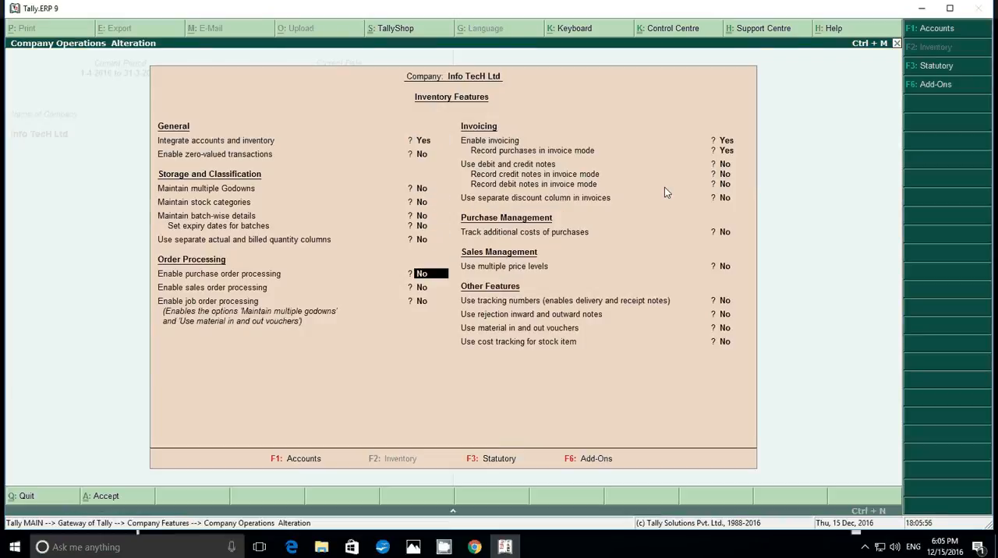
type("y")
key("Return")
Enable tracking numbers and rejection inward and outward notes, and save the inventory features
key("Return")
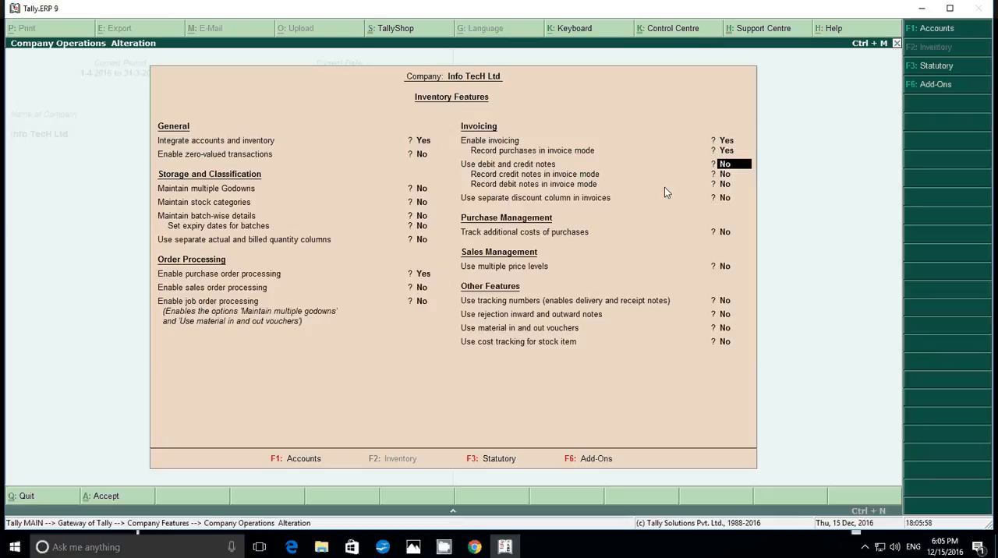
key("Return")
key("Return")
key("Return")
key("Return")
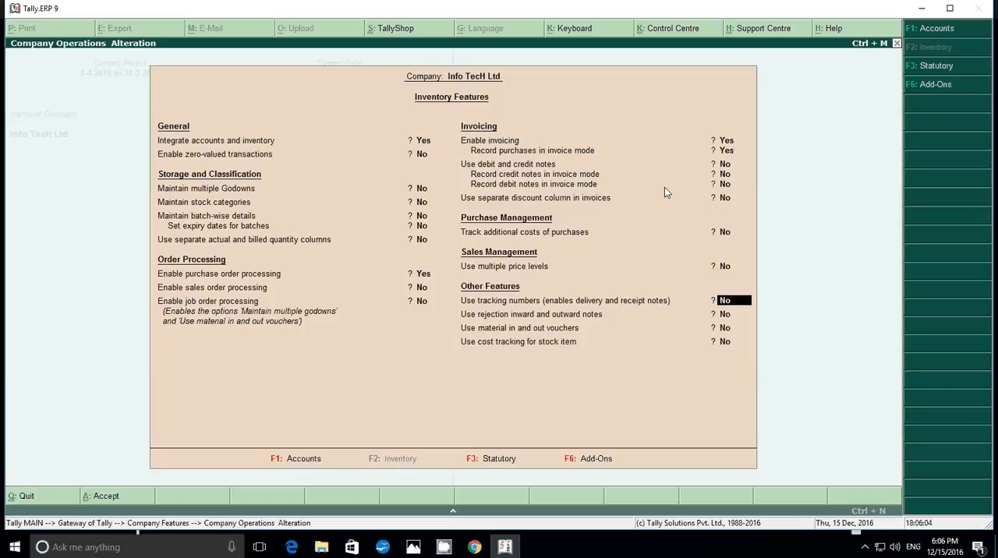
type("y")
key("Return")
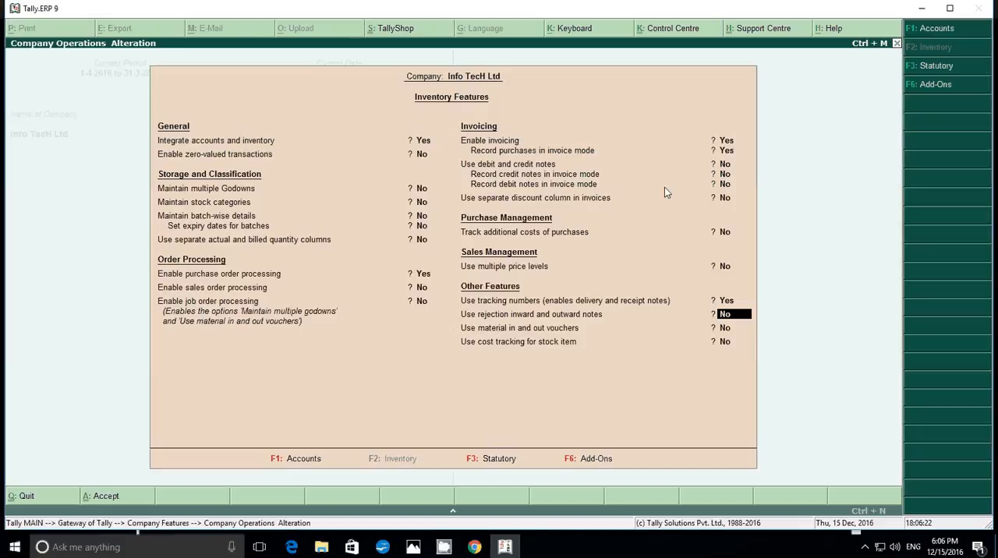
type("y")
key("Return")
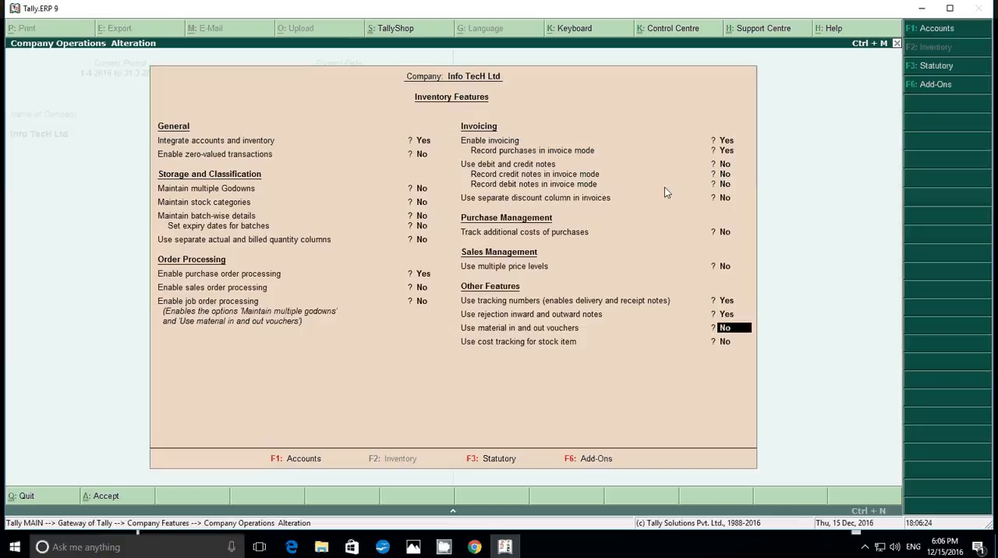
key("ctrl+a")
key("Return")
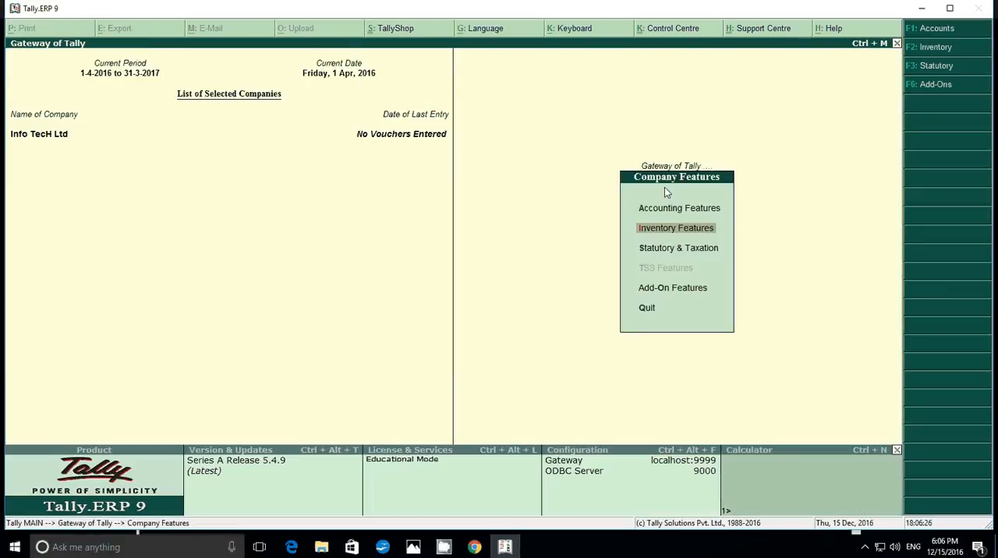
key("Escape")
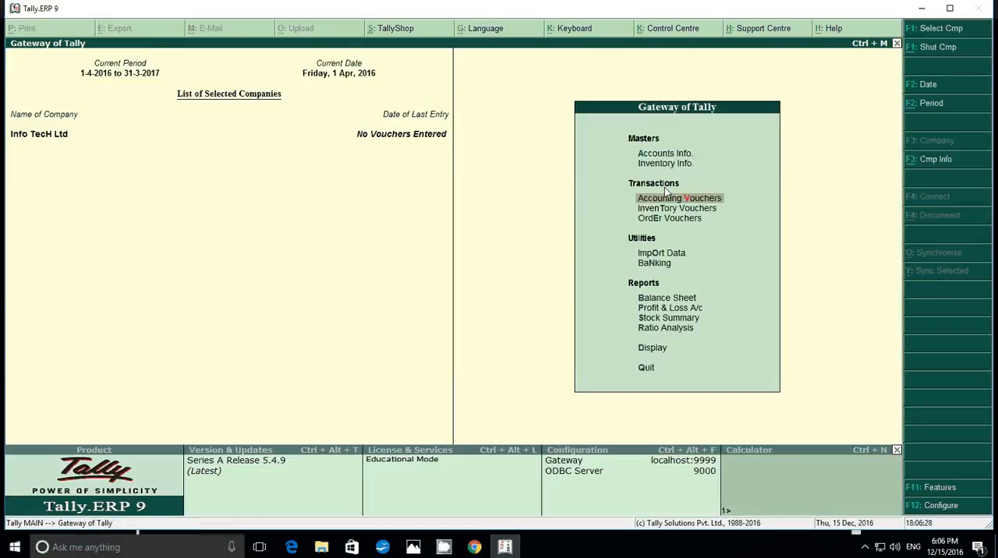
Open a new purchase order voucher and check the supplier's name in the 1.jpg assignment image
key("Down")
key("Down")
key("Return")
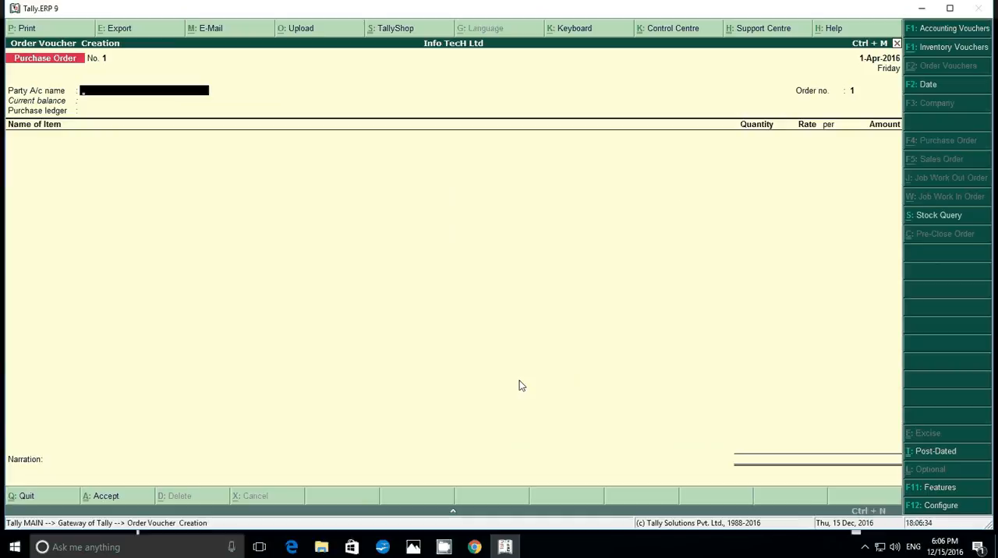
left_click(414, 549)
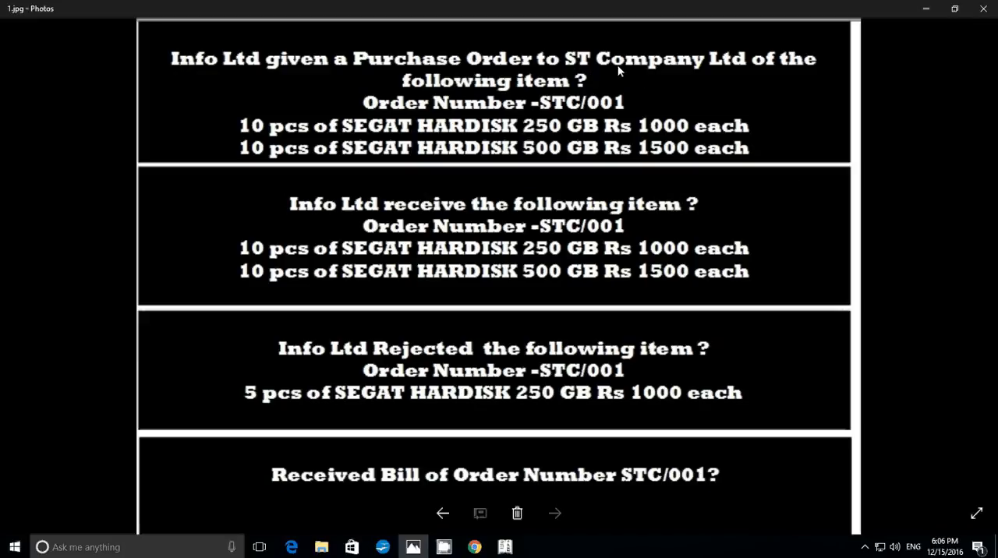
left_click(505, 548)
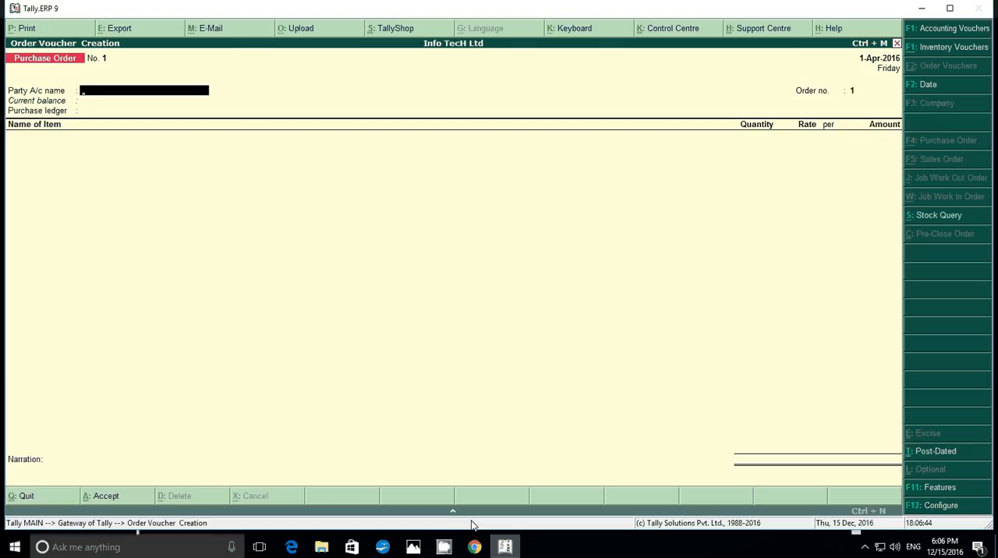
Create a ledger named St Company Ltd for the purchase order's party account
key("alt+c")
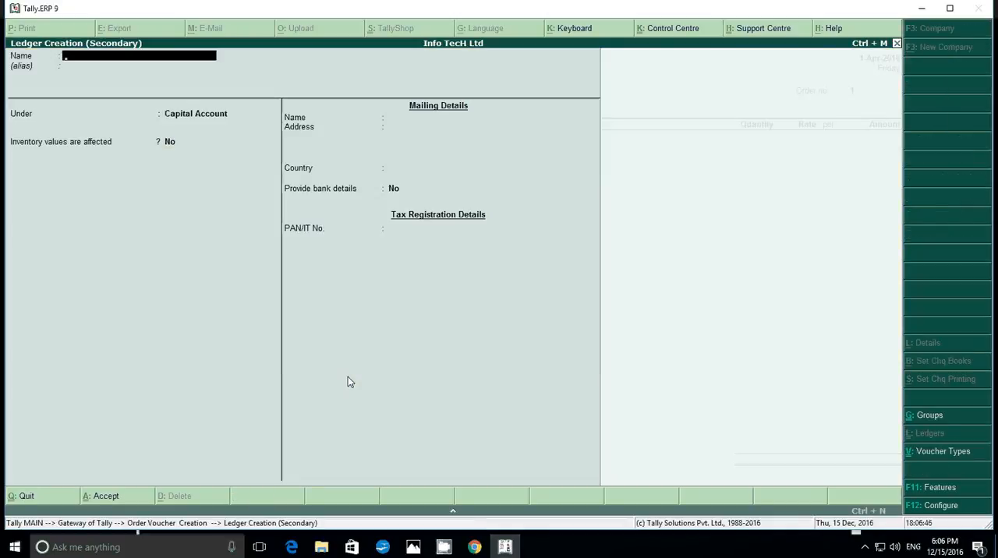
type("St Company")
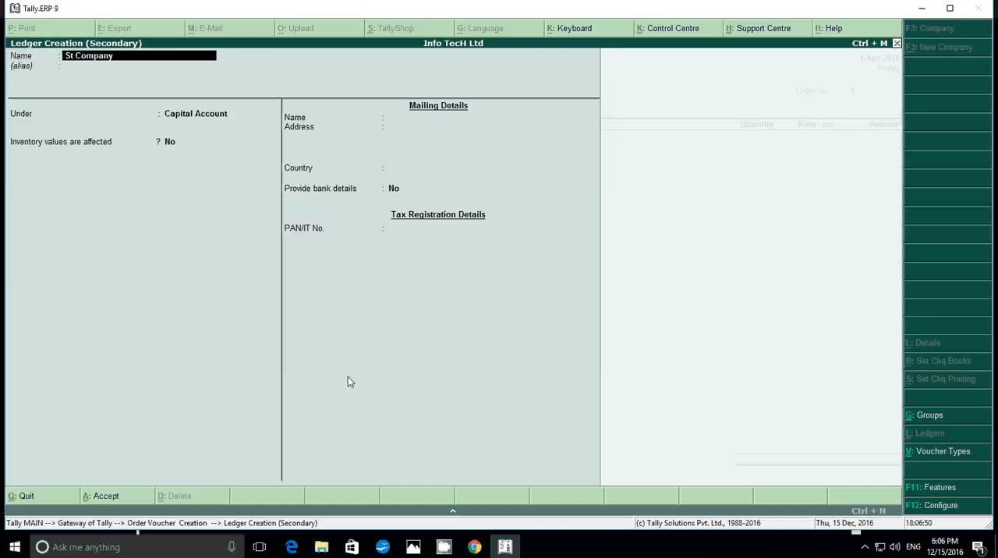
type(" Ltd")
key("Return")
key("Return")
Place the St Company Ltd ledger under Sundry Creditors with bill-by-bill balances, keeping the remaining ledger settings at their defaults
type("S")
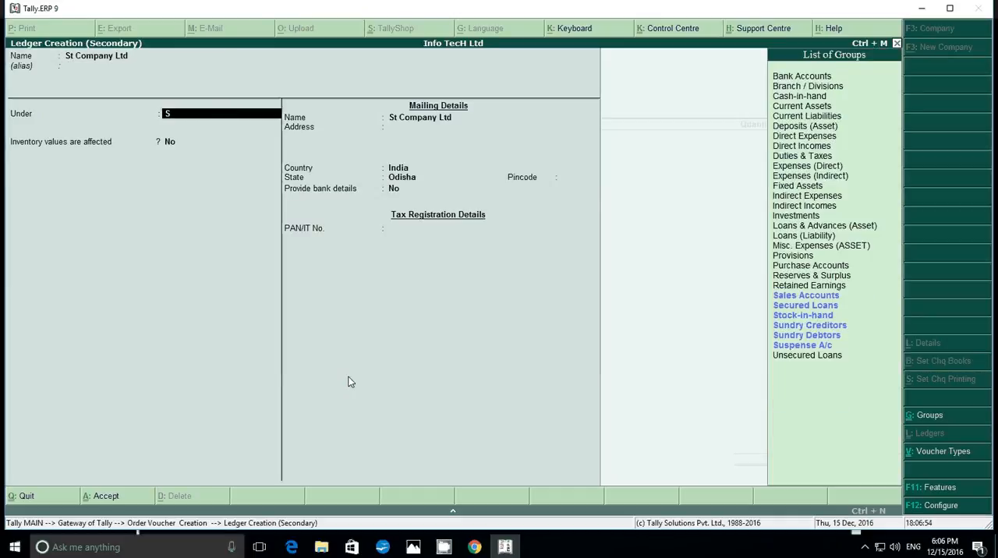
key("Down")
key("Down")
key("Down")
key("Down")
key("Down")
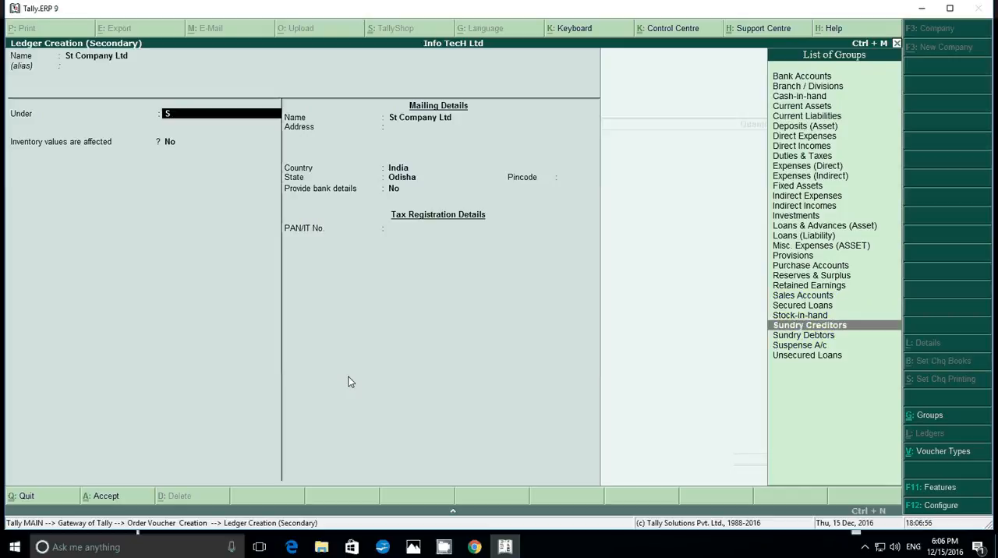
key("Up")
key("Return")
key("Return")
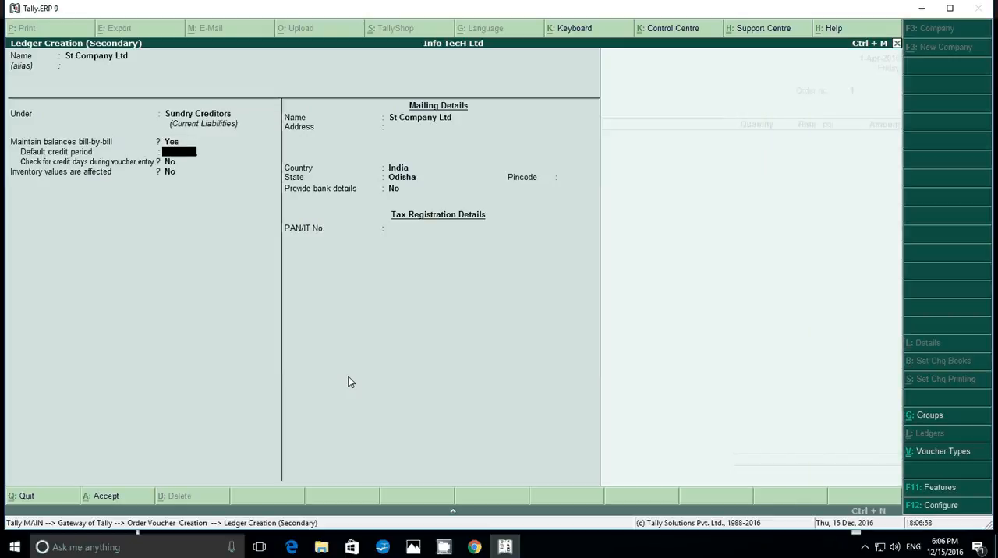
key("Return")
key("Return")
key("Return")
key("Return")
key("Return")
key("Return")
key("Return")
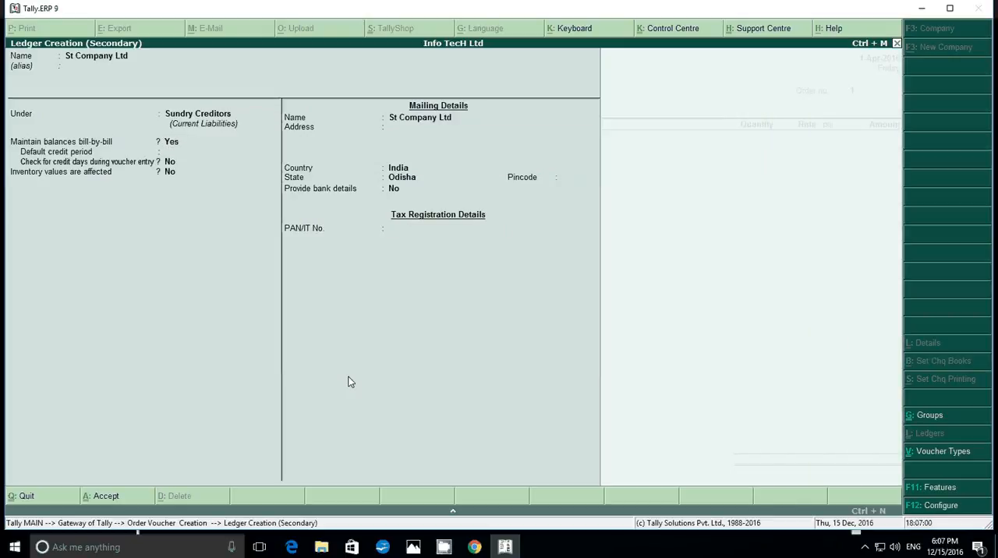
Save the party ledger and accept the purchase order's supplier details with their default values
key("Return")
key("Return")
key("Return")
key("Return")
key("Return")
key("Return")
key("Return")
key("Return")
key("Return")
key("Return")
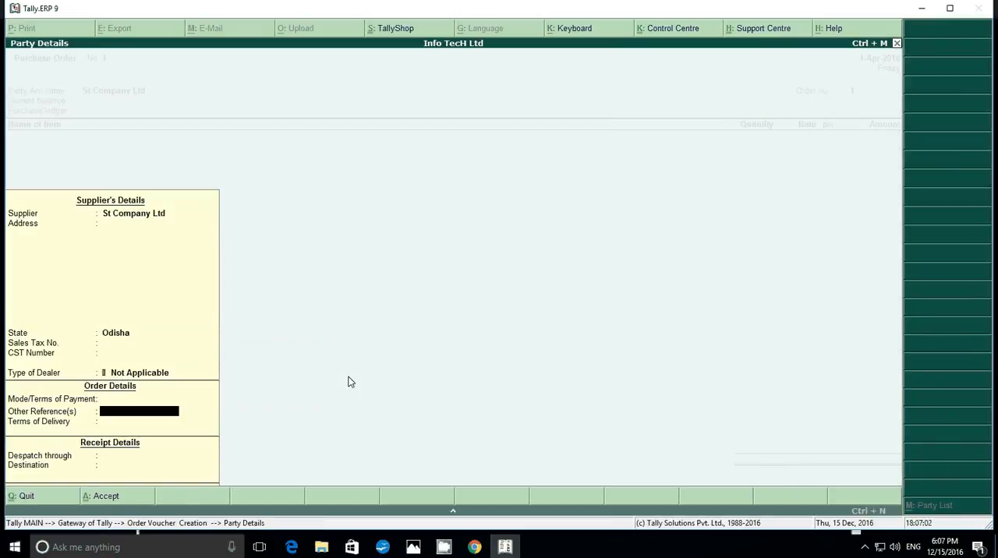
key("Return")
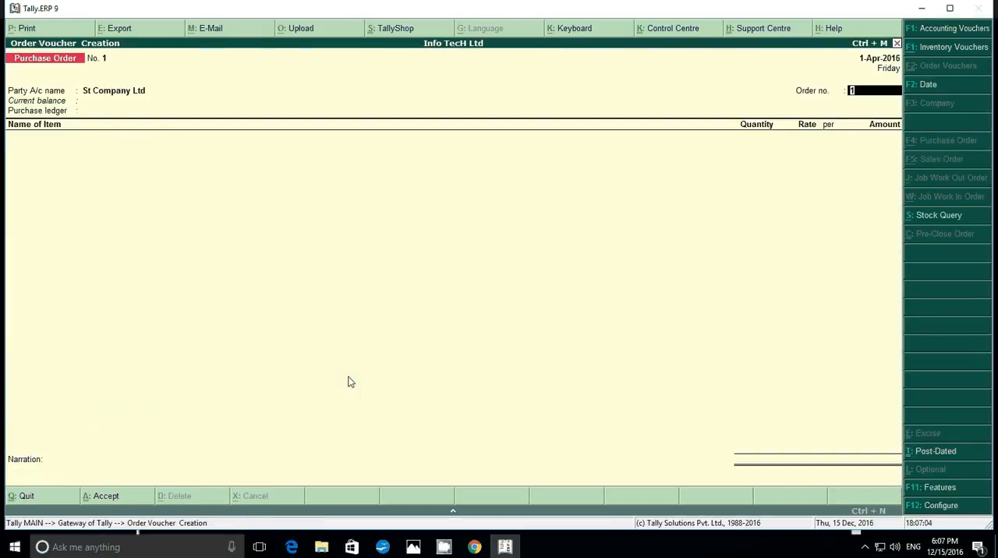
Look up the order number in the 1.jpg assignment image and enter it in the purchase order voucher
left_click(413, 548)
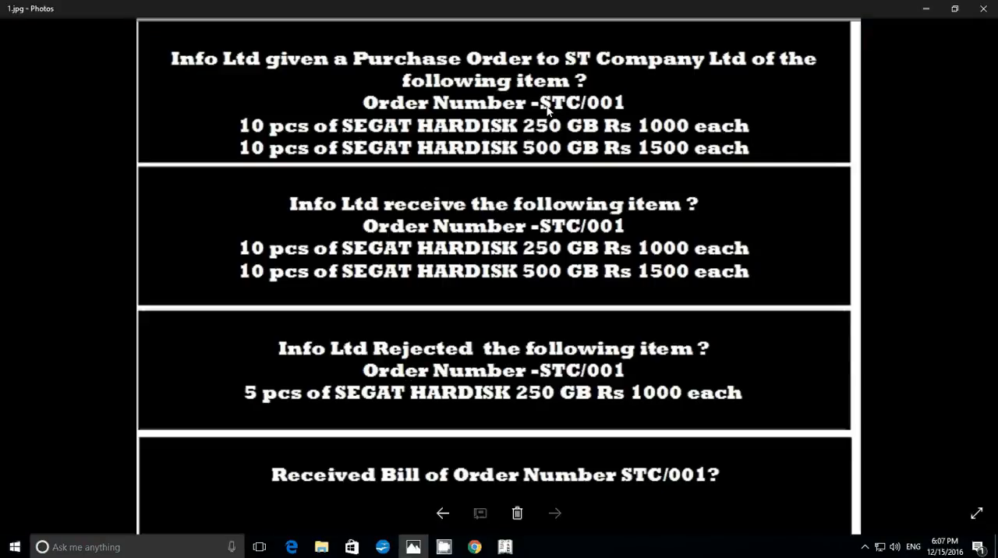
left_click(505, 545)
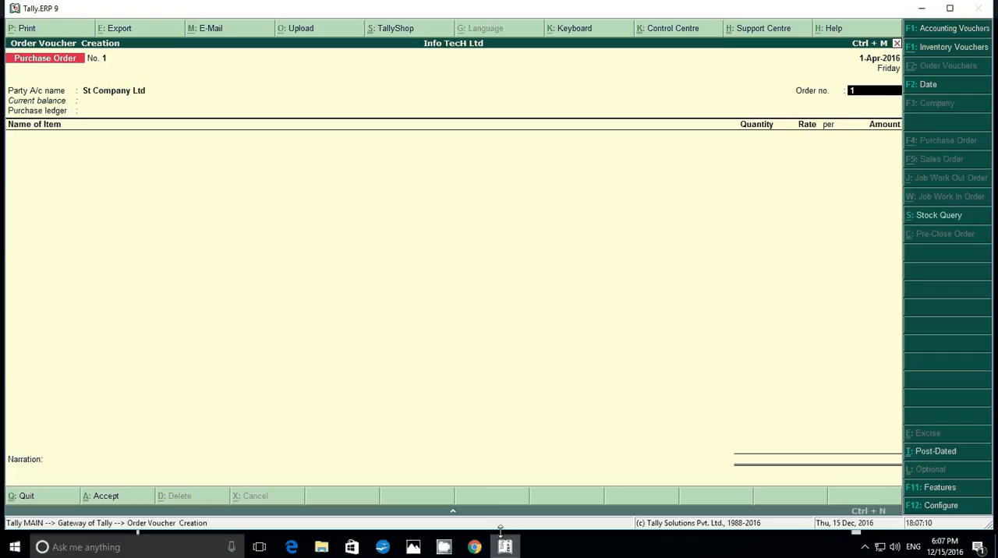
type("st/")
type("00")
key("Return")
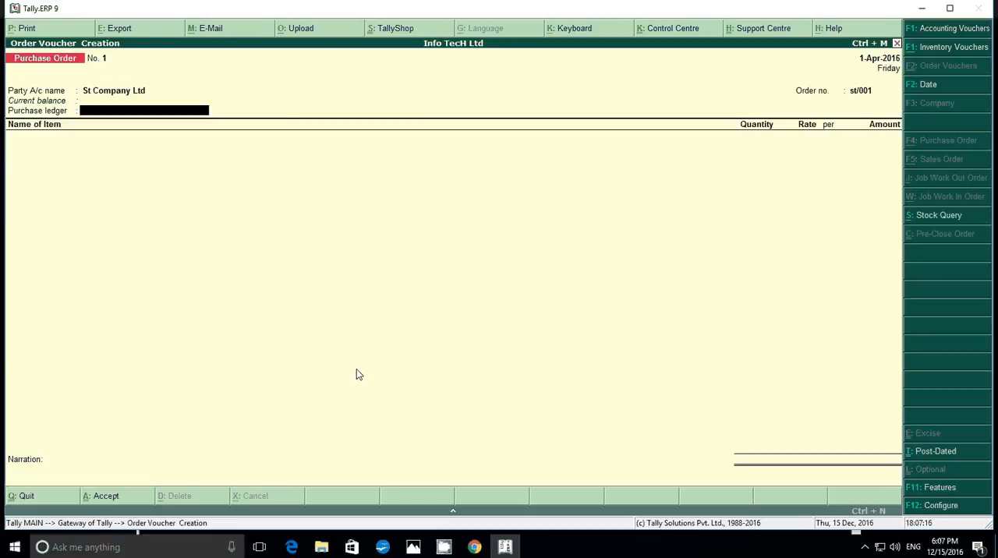
Create a ledger named Purchase under Purchase Accounts as the order's purchase ledger and save it with the default settings
key("alt+c")
type("P")
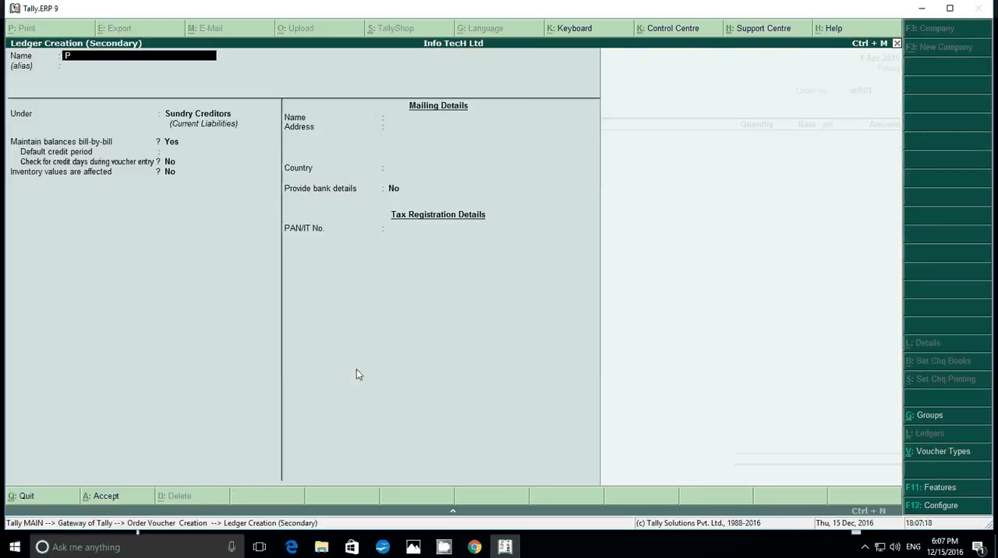
type("urchase")
key("Return")
key("Return")
type("P")
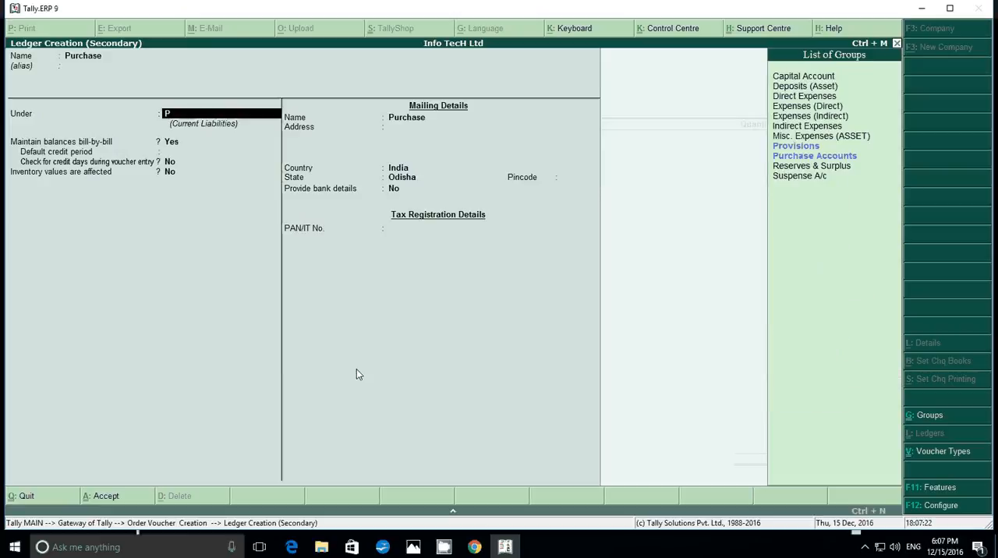
key("Down")
key("Return")
key("Return")
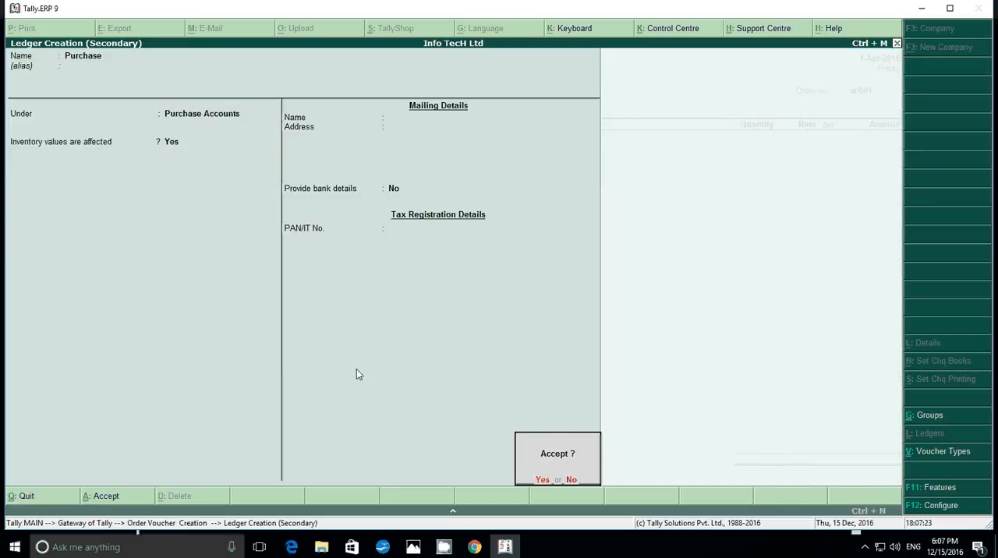
key("Return")
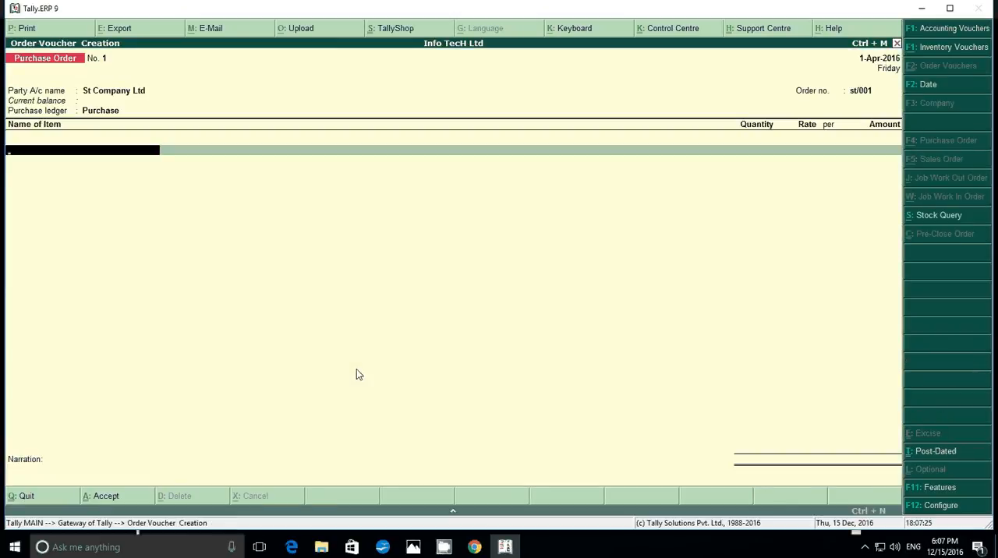
Check the ordered items in the 1.jpg assignment image and start a stock item named Seget Hardisk from the purchase order
left_click(414, 547)
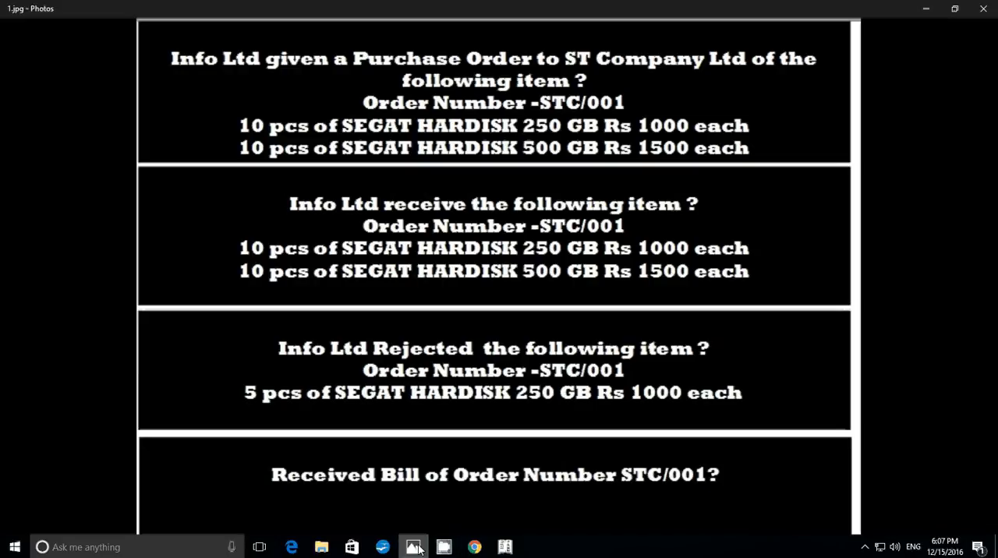
mouse_move(419, 551)
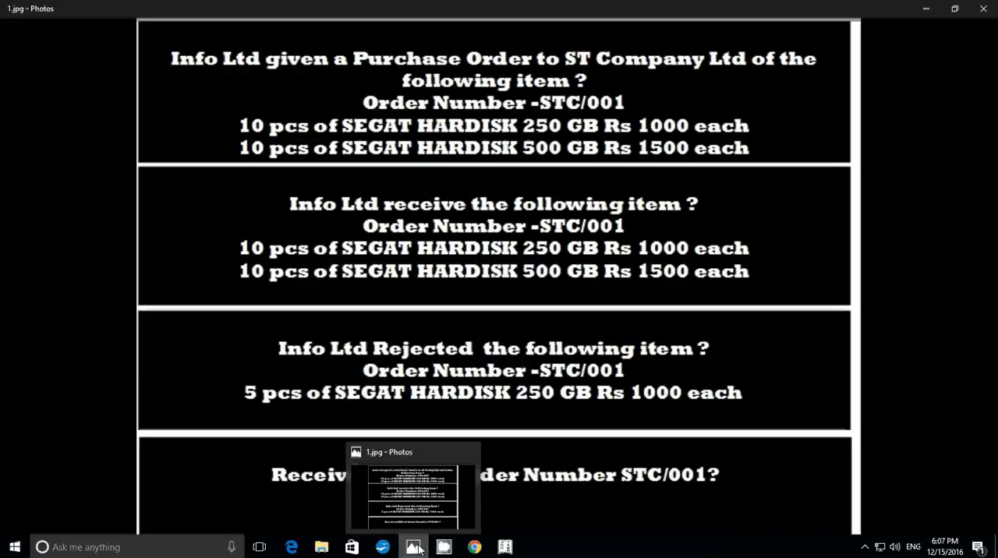
left_click(506, 548)
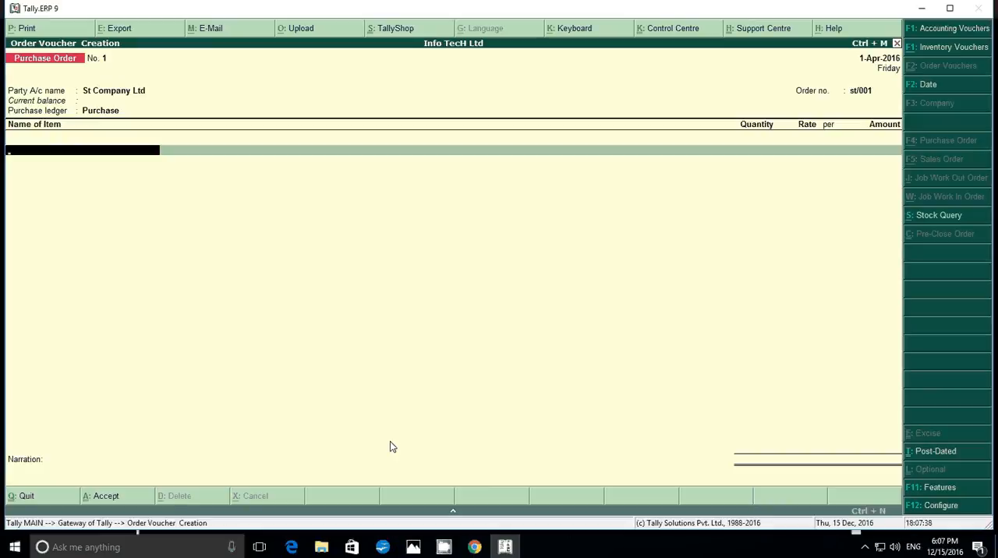
key("alt+c")
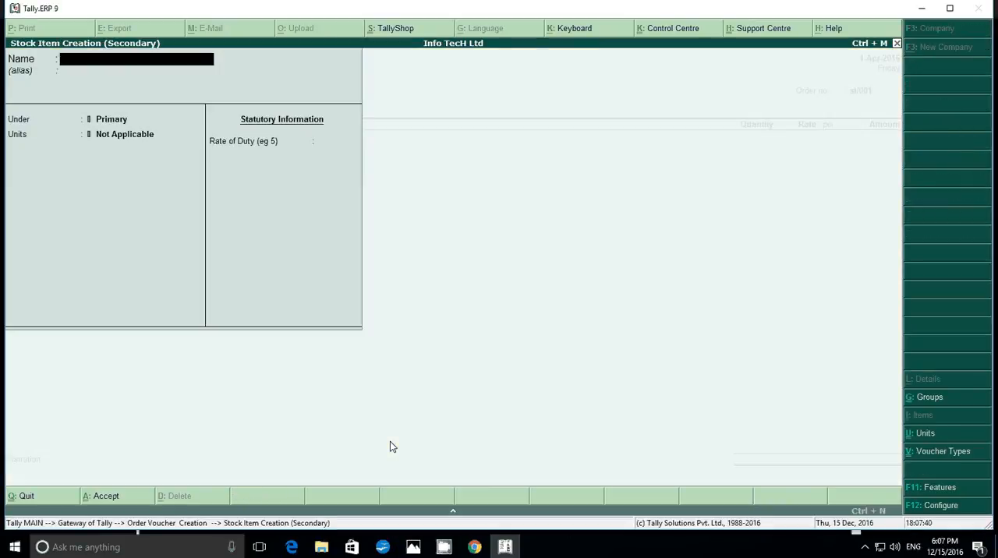
type("Seget Hardisk")
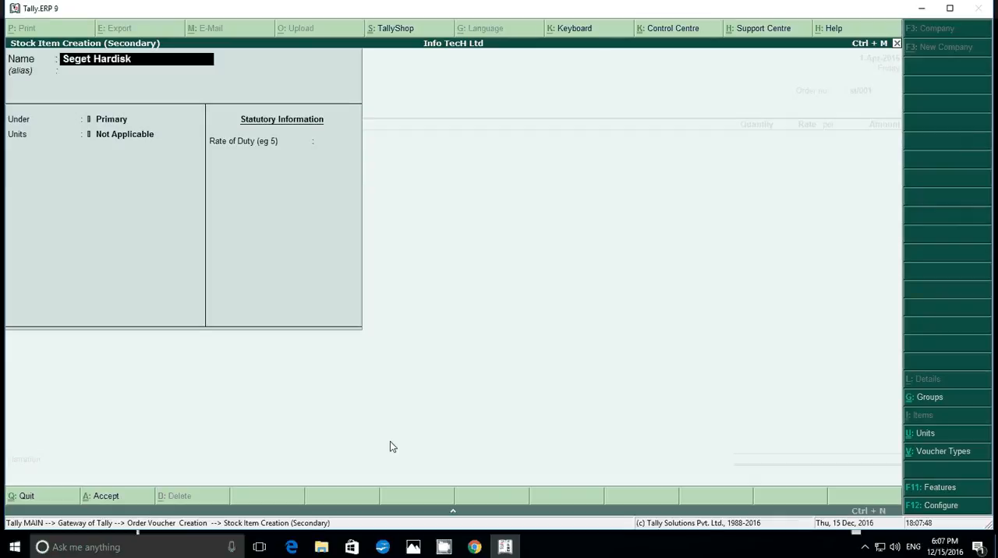
key("Return")
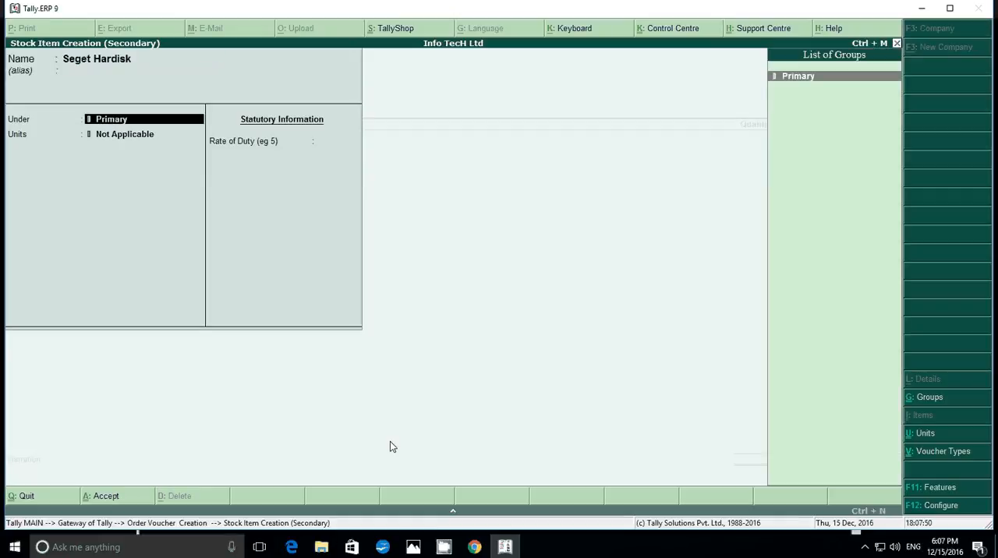
Create a stock group named Segat under Primary and assign it to the stock item
key("alt+c")
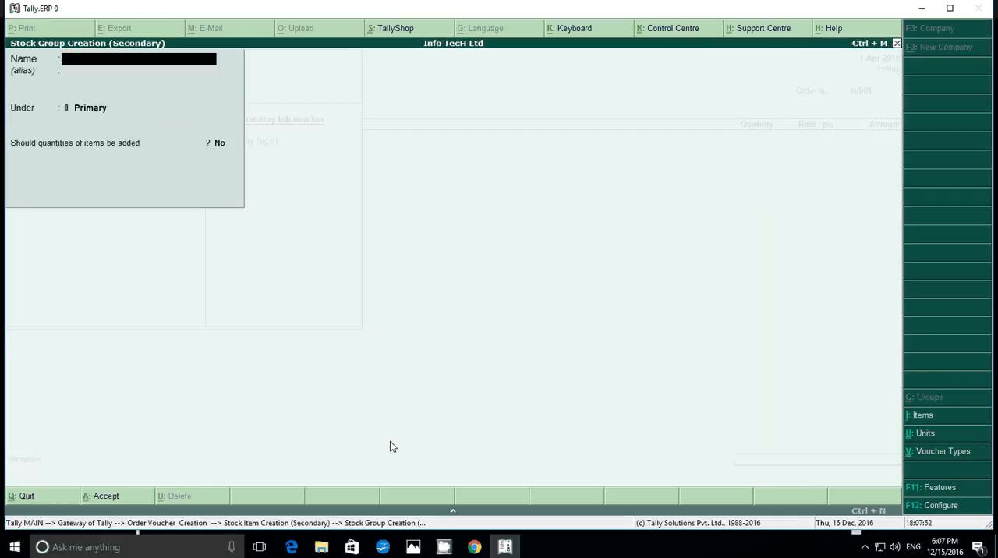
type("Segat")
key("Return")
key("Return")
key("Return")
key("Return")
key("Return")
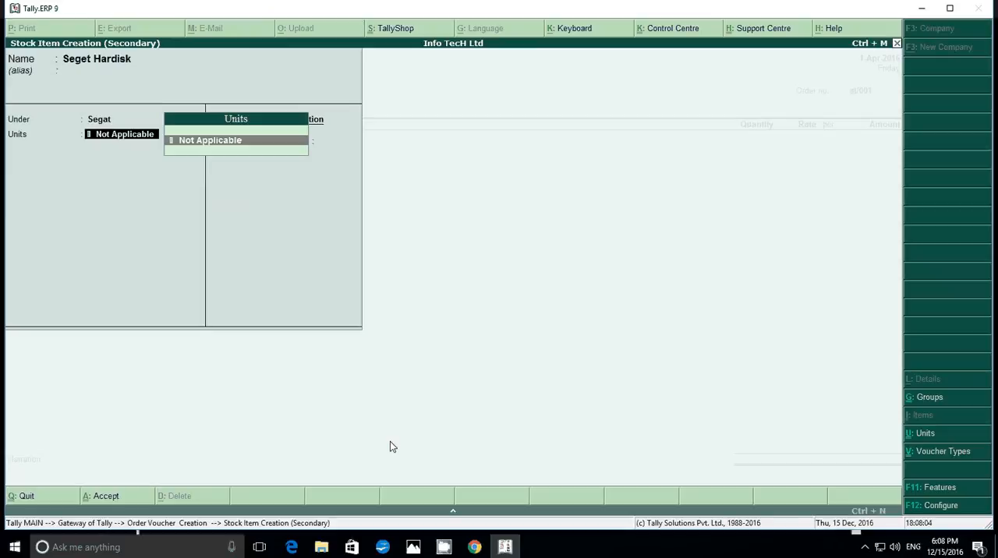
Enable maintaining stock categories in the company's inventory features and accept the other options as they are
key("F11")
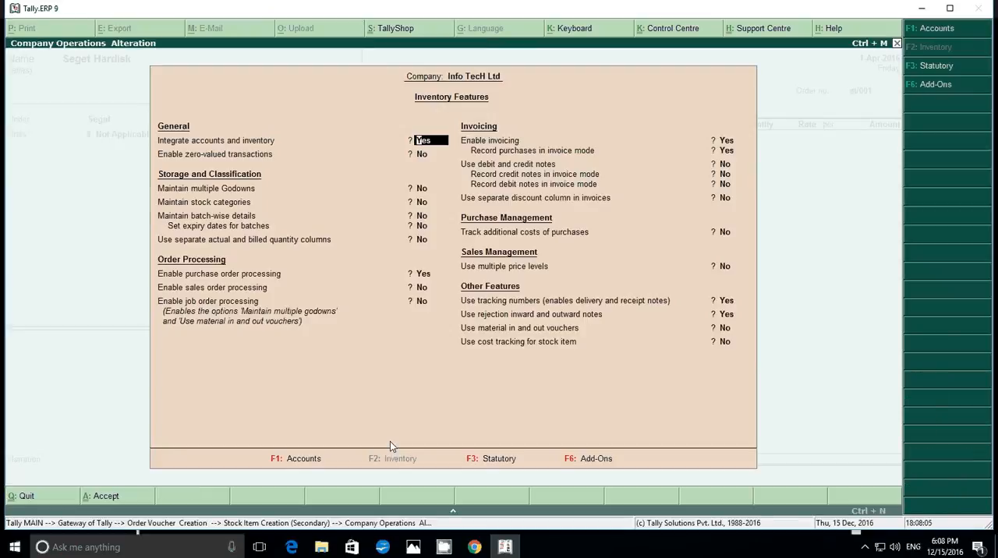
key("Return")
key("Return")
key("Return")
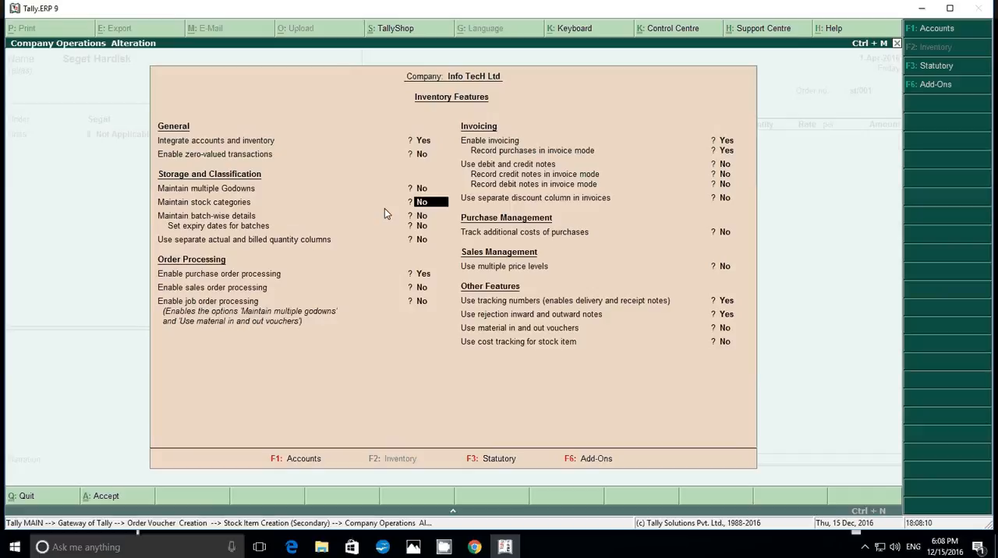
type("y")
key("Return")
key("Return")
key("Return")
key("Return")
key("Return")
key("Return")
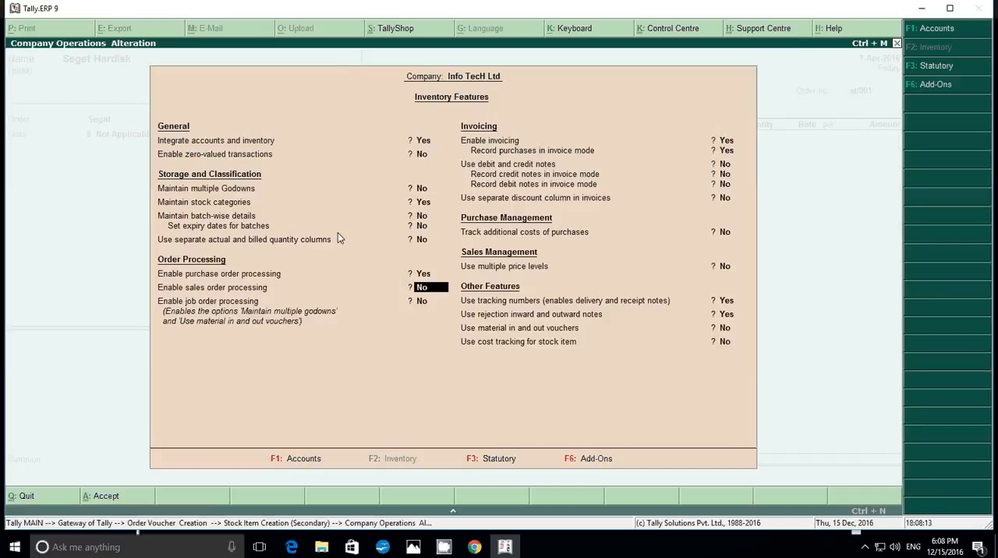
key("Return")
key("Return")
key("Return")
key("Return")
key("Return")
key("Return")
key("Return")
key("Return")
key("Return")
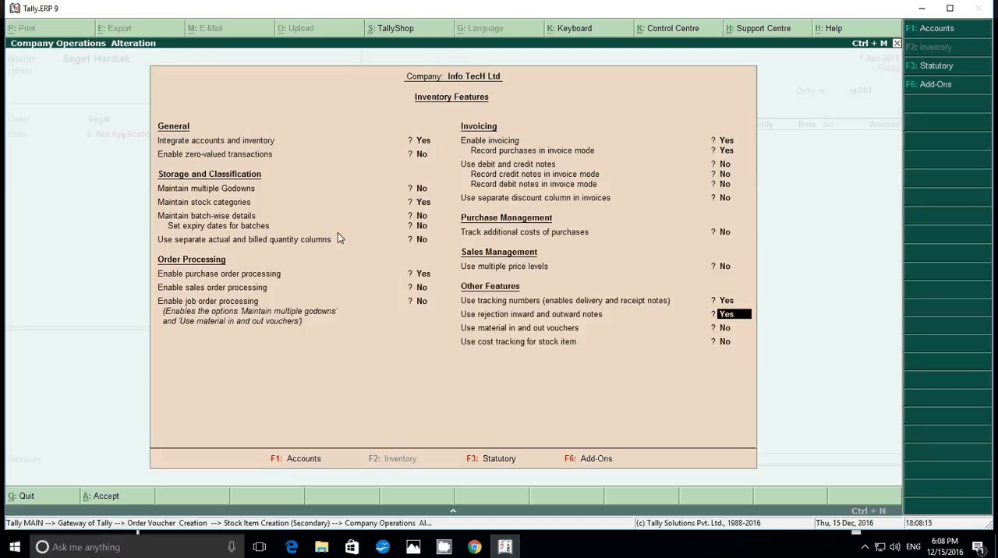
key("Return")
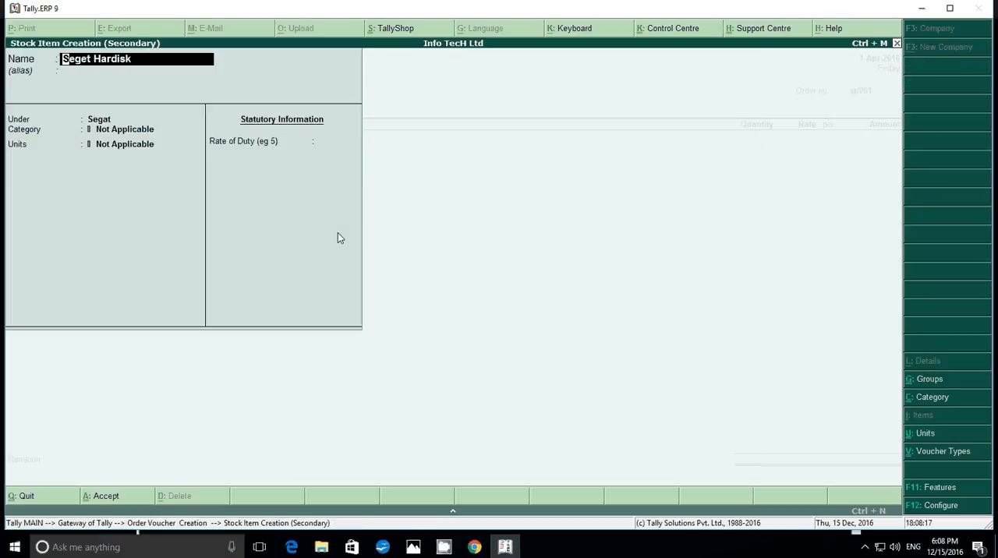
Create a stock category named 250 Gb under Primary and assign it to the stock item
key("Return")
key("Return")
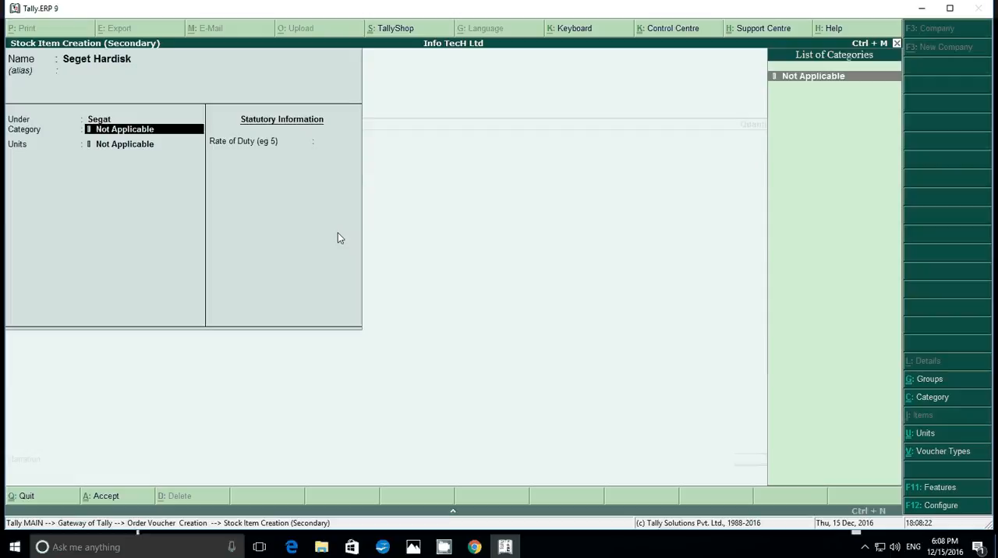
key("alt+c")
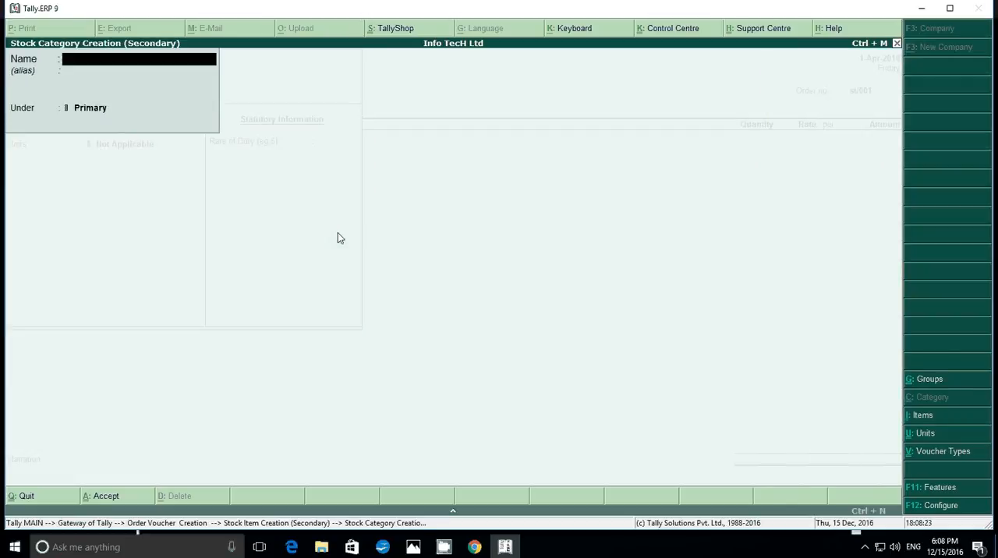
type("250")
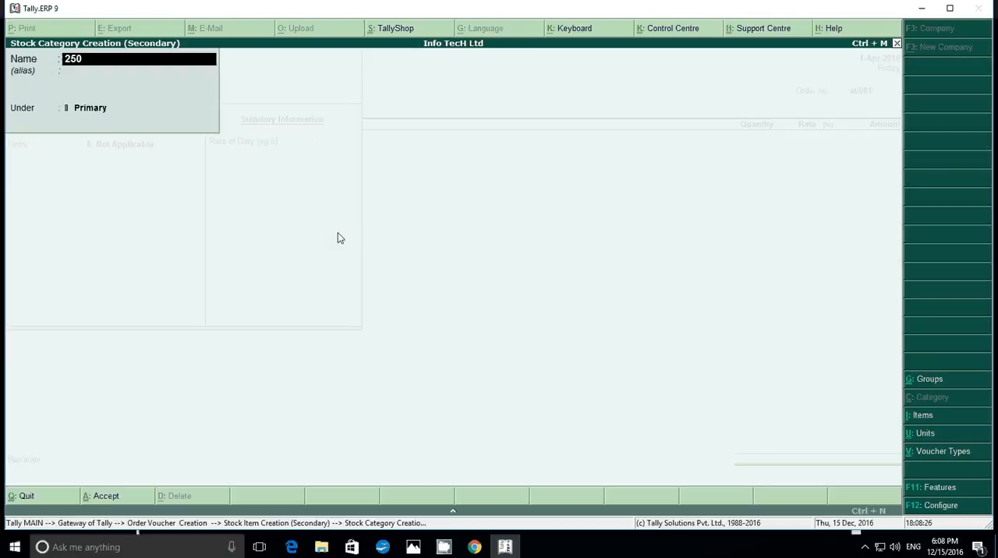
type(" Gb")
key("Return")
key("Return")
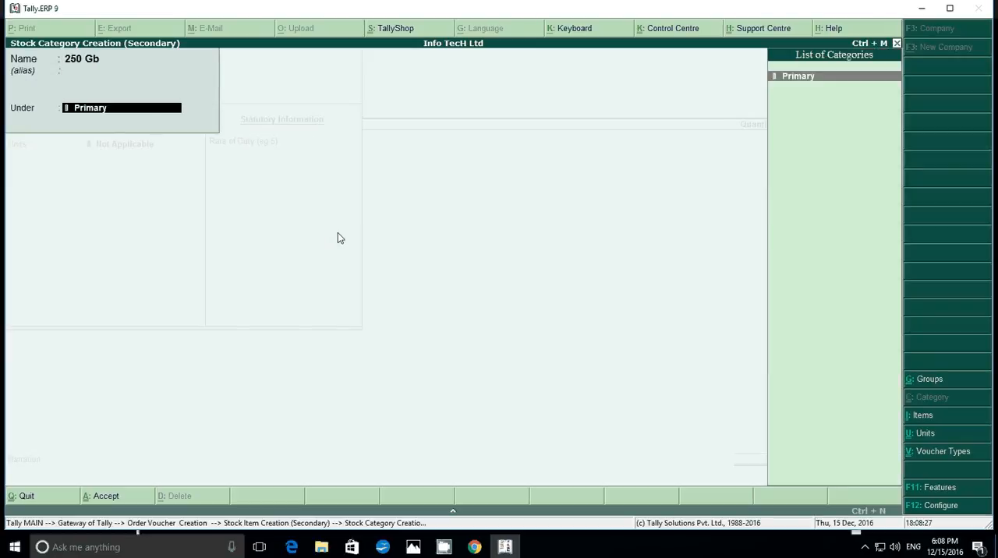
key("Return")
key("Return")
key("Return")
Rename the stock item being created as Segat Hardisk 250gb
key("BackSpace")
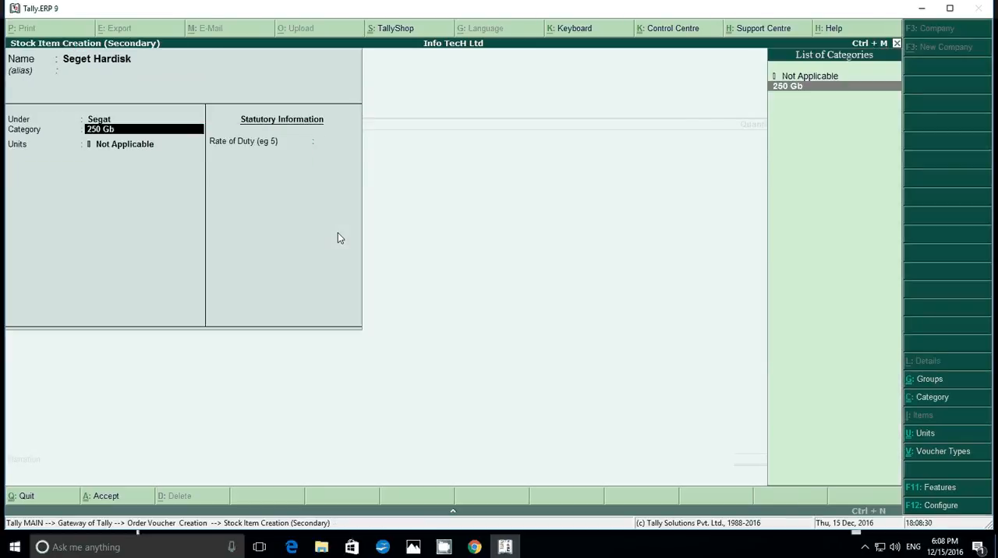
key("BackSpace")
key("BackSpace")
key("BackSpace")
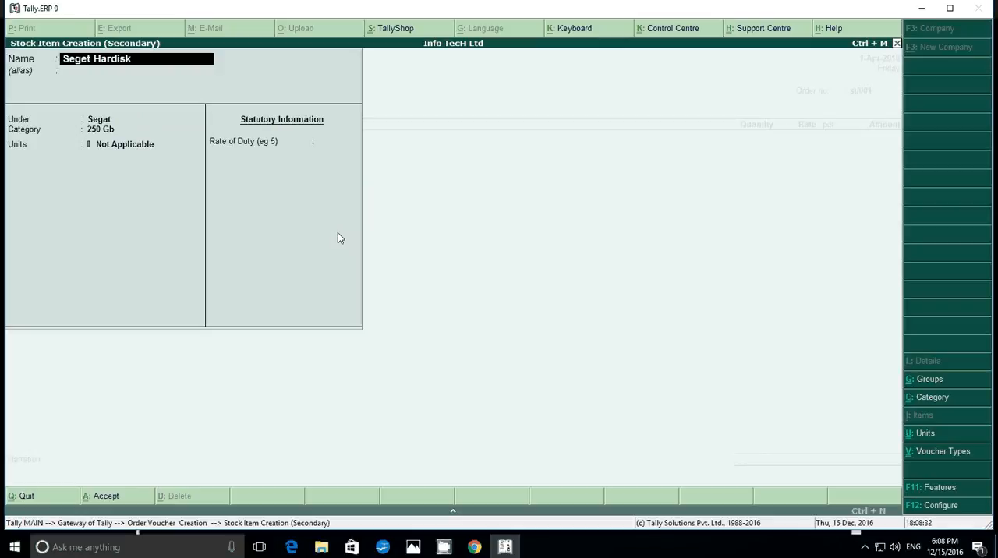
type("Segat Hardisk 250gb")
key("Return")
Create a simple unit with the symbol pcs and 0 decimal places and assign it to the stock item
key("Return")
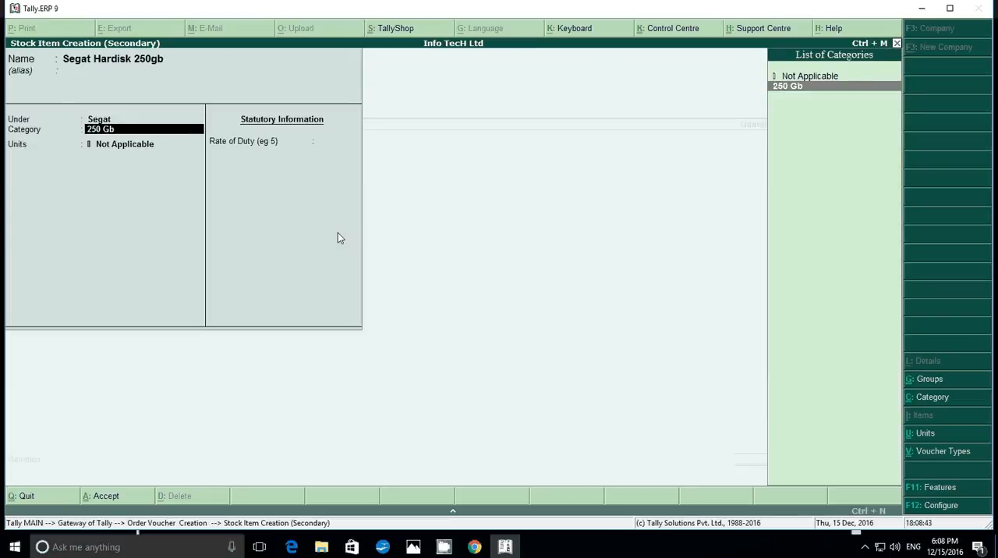
key("Return")
key("alt+c")
type("pcs")
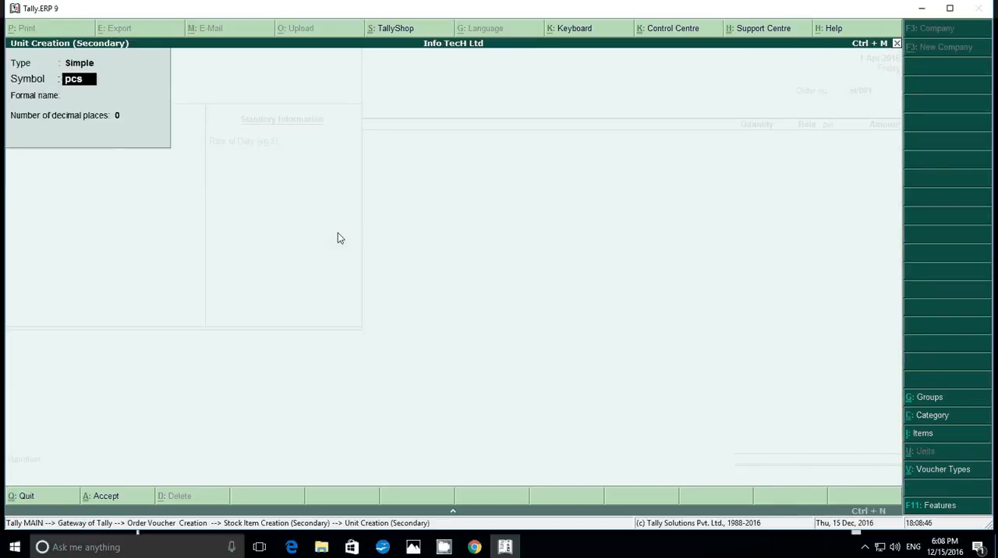
key("Return")
key("Return")
key("Return")
Save the stock item and accept the existing supplier details and order header again to reach the item line
key("Return")
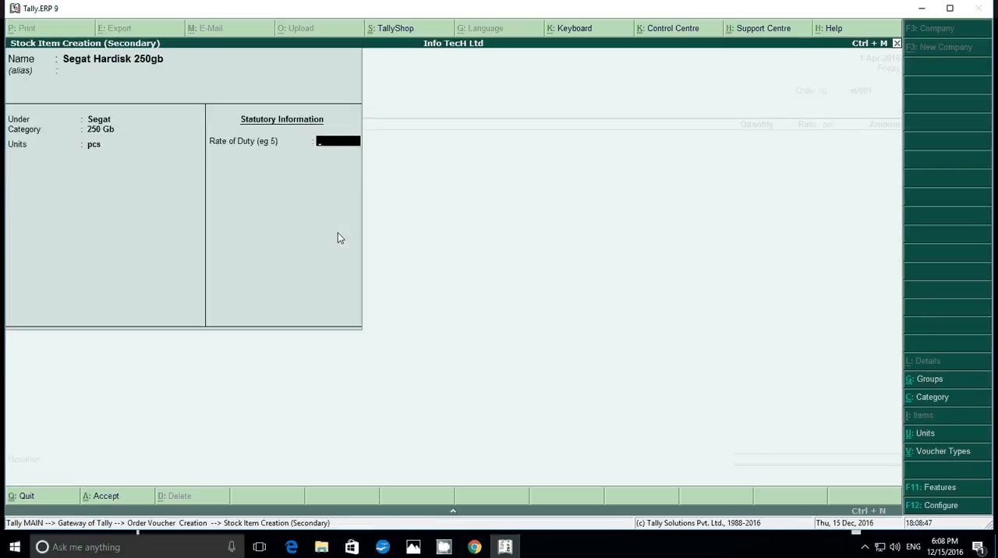
key("Return")
key("Return")
key("Return")
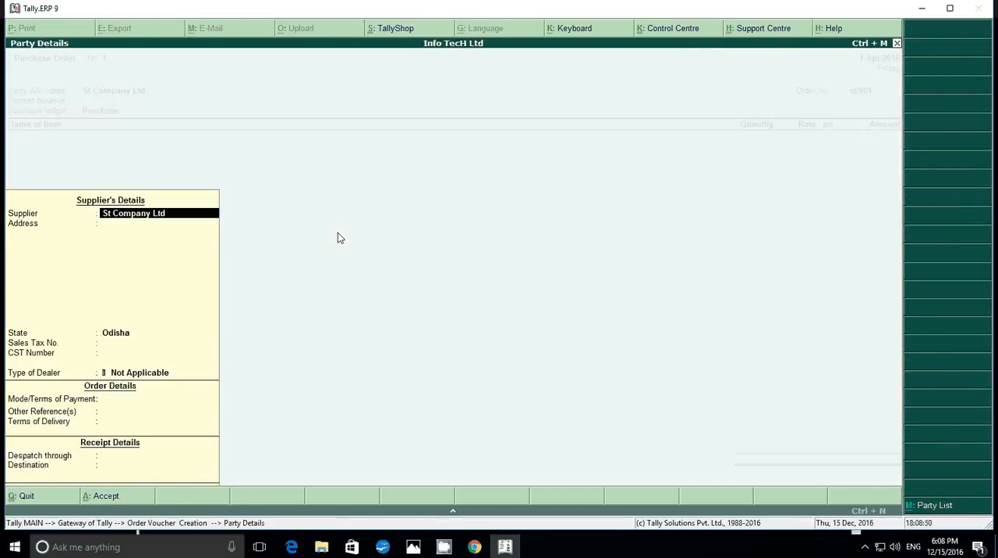
key("Return")
key("Return")
key("Return")
key("Return")
key("Return")
key("Return")
key("Return")
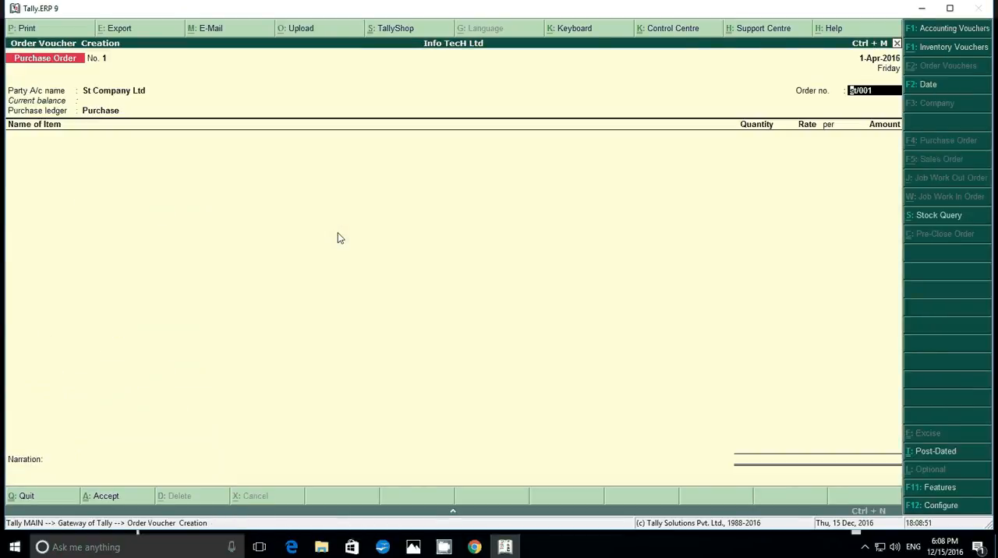
key("Return")
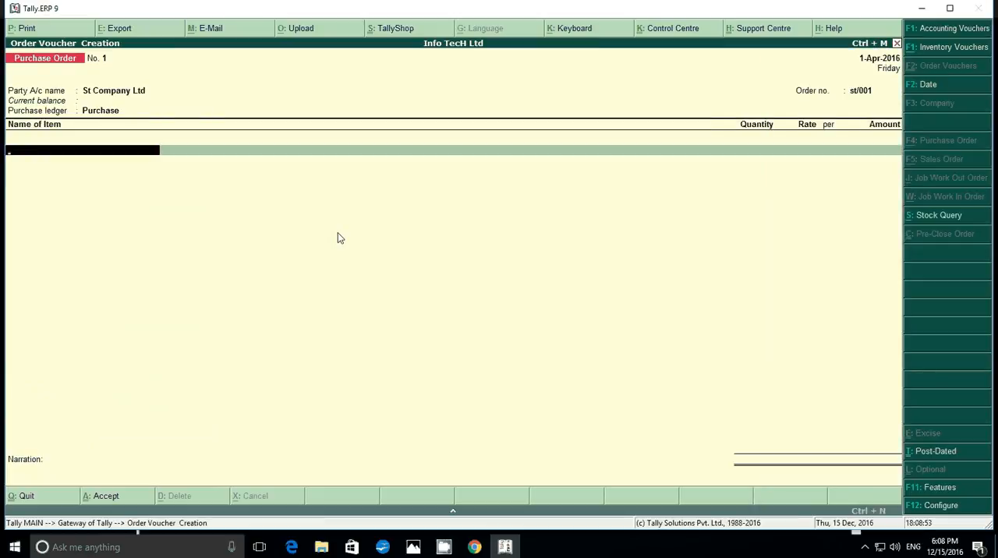
Add Segat Hardisk 250gb to the purchase order with due date 1-Apr-2016, quantity 10 pcs and rate 1000
type("S")
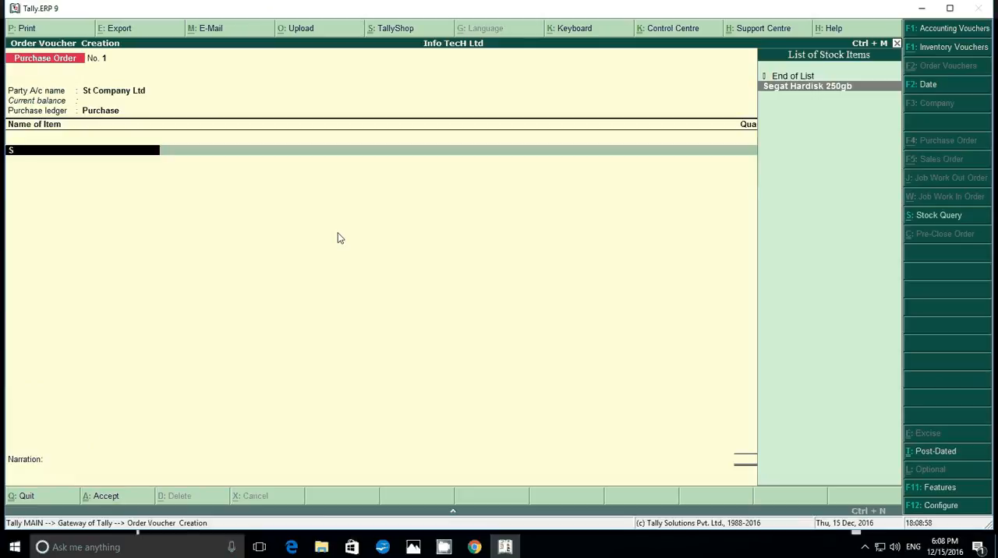
key("Return")
key("Return")
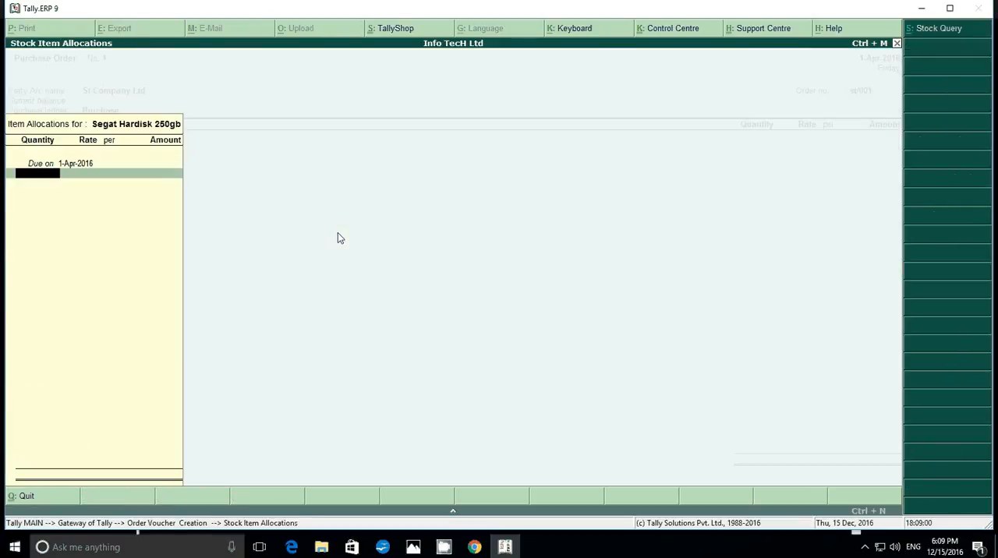
type("10")
key("Return")
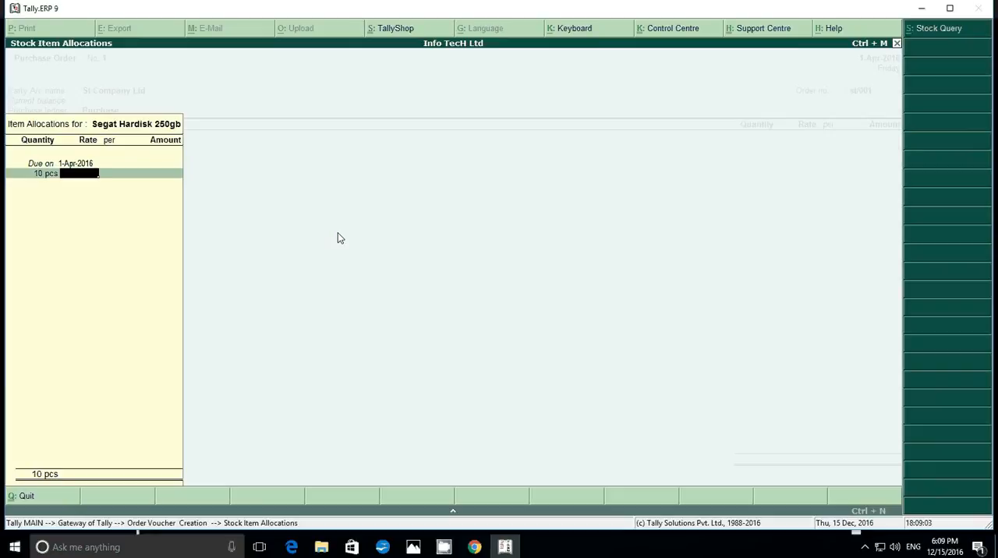
type("1000")
key("Return")
key("Return")
key("Return")
key("Return")
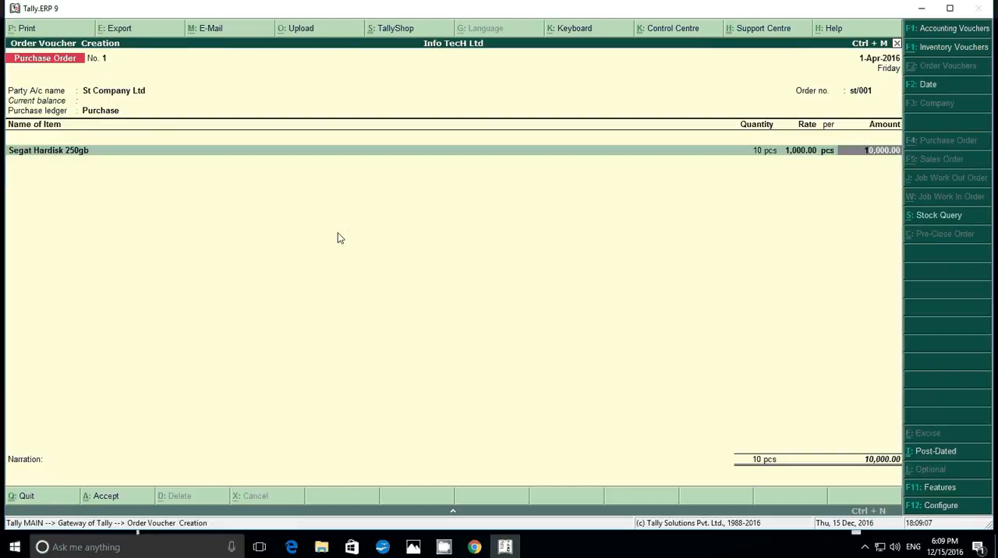
key("Return")
Start creating a stock item named Segat Hardisk 500gb from the purchase order and place it under the group Segat
key("alt+c")
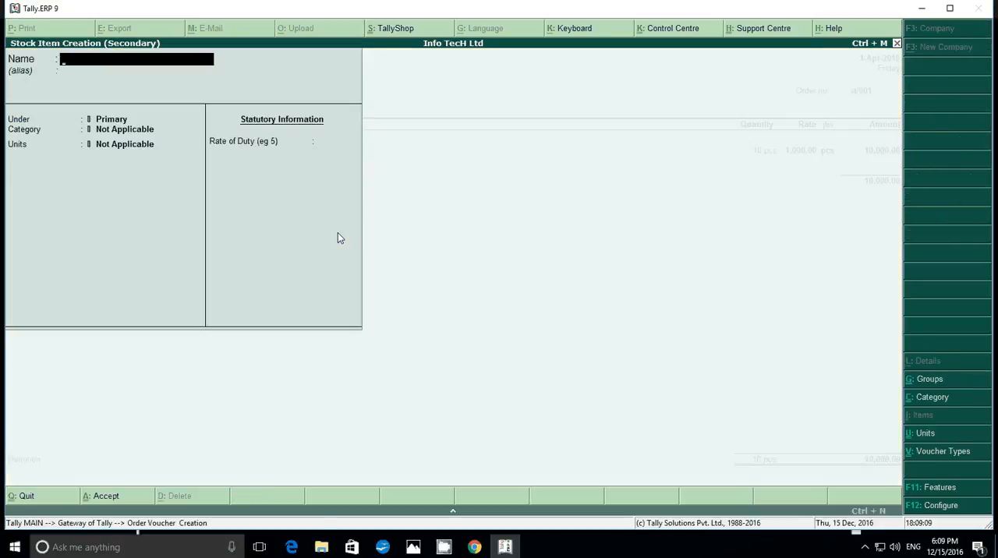
type("Segat")
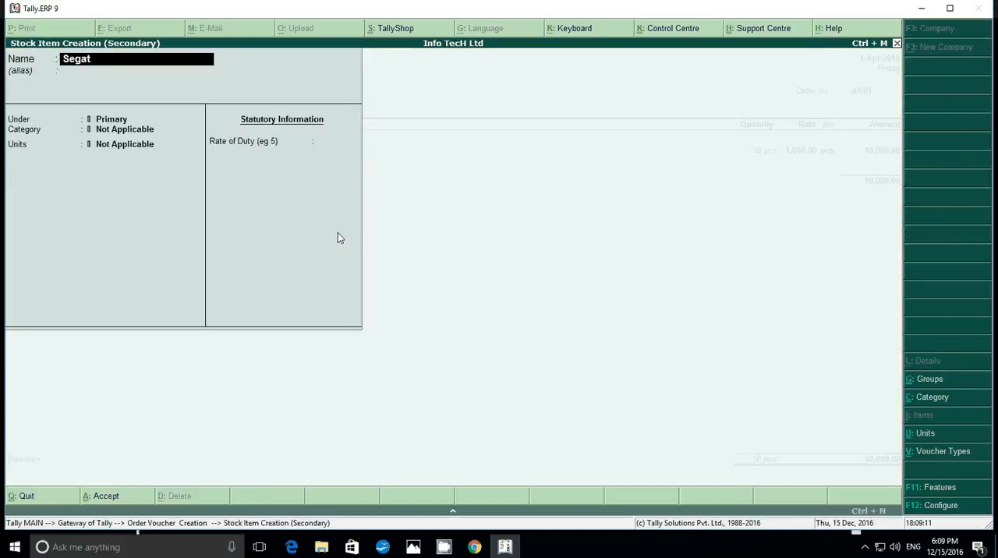
type(" Hardisk 500gb")
key("Return")
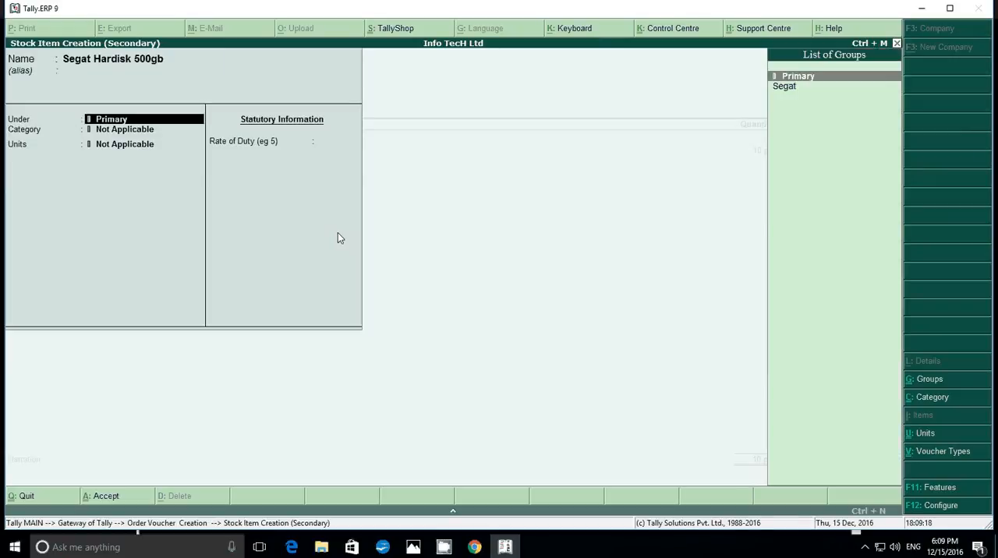
key("Down")
key("Return")
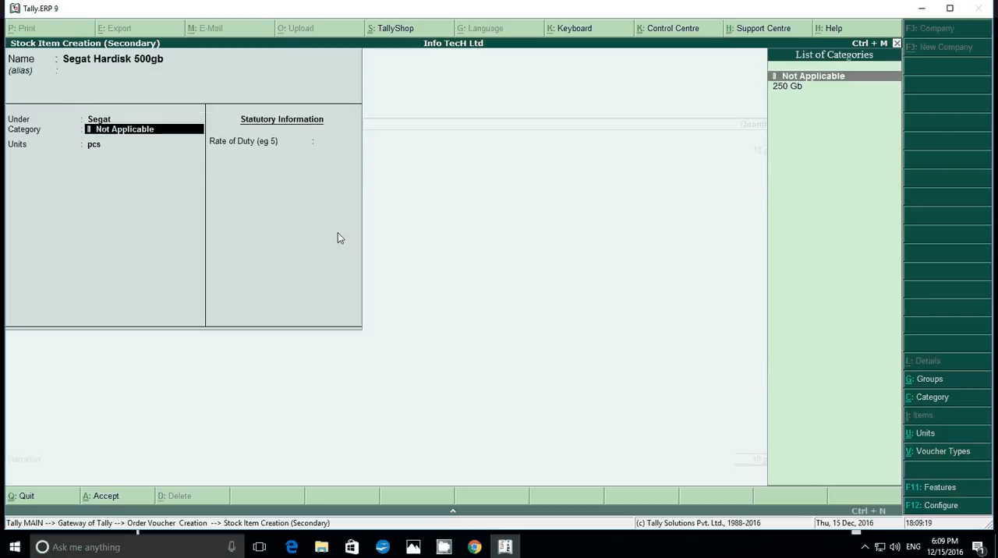
Create a stock category named 500gb for the new item, keep pcs as its unit and save the item
key("alt+c")
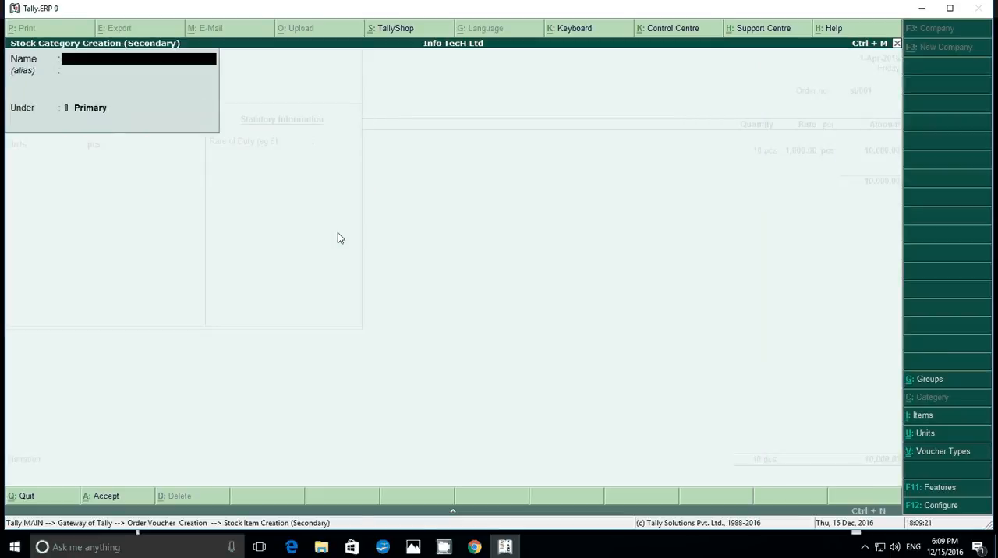
type("500")
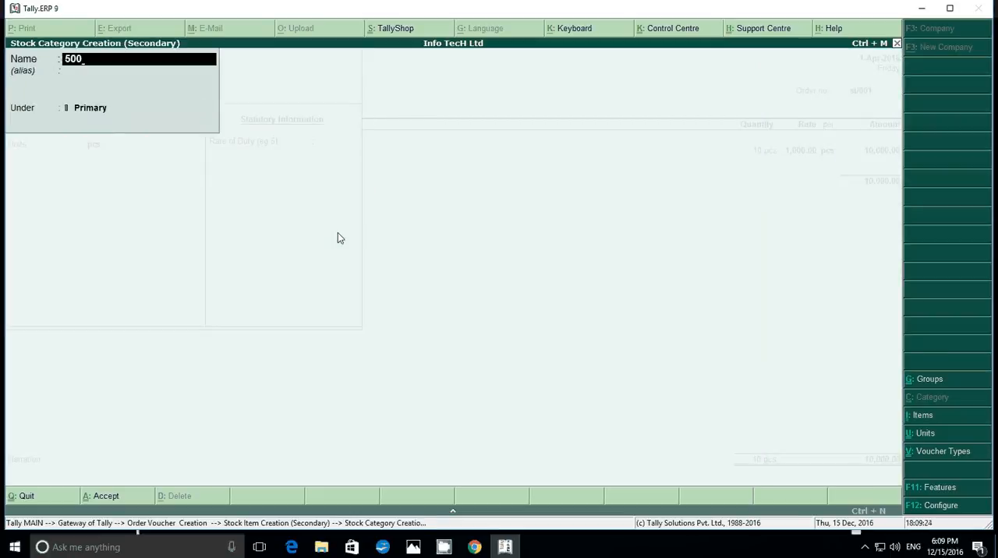
type("gb")
key("Return")
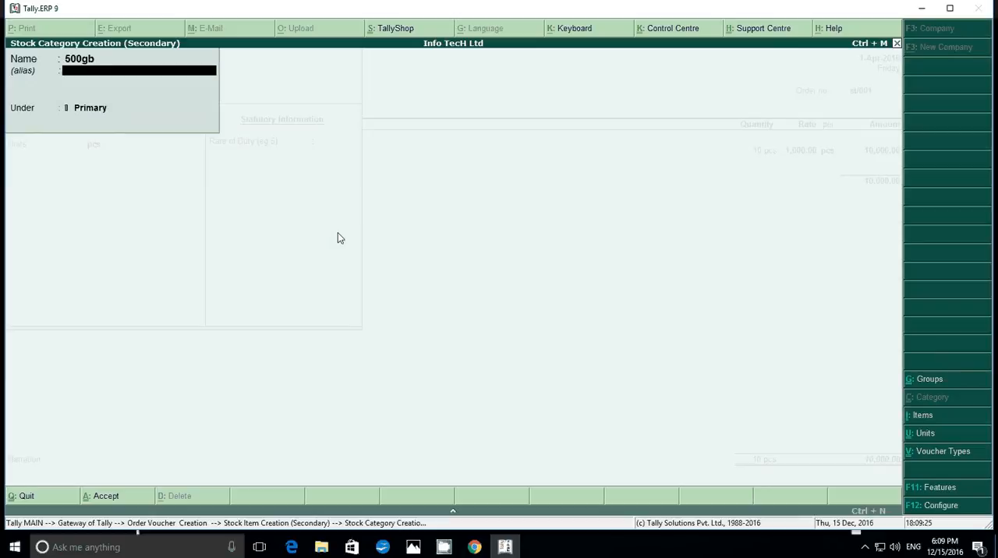
key("Return")
key("Return")
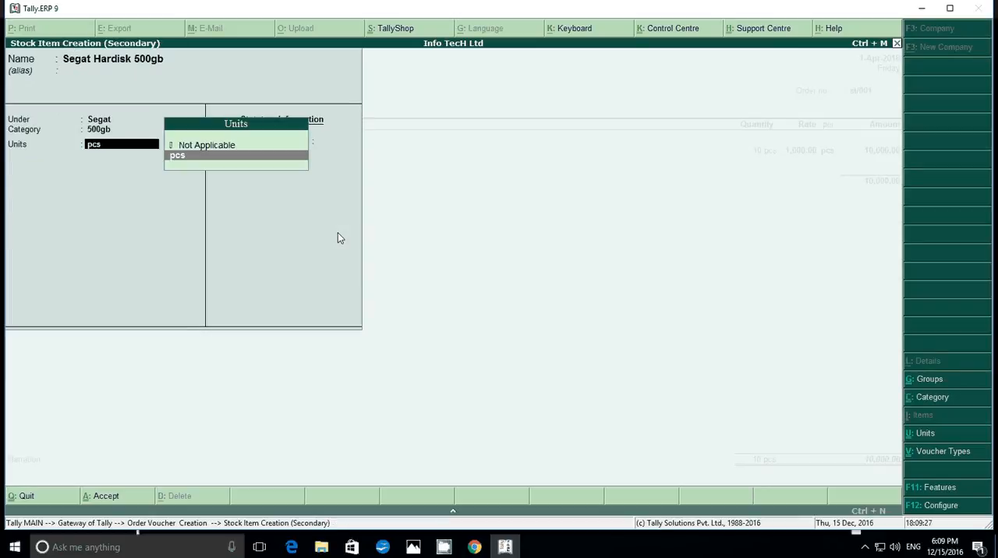
key("Return")
key("Return")
Enter quantity 10 pcs and rate 1500 for Segat Hardisk 500gb in the purchase order
key("Return")
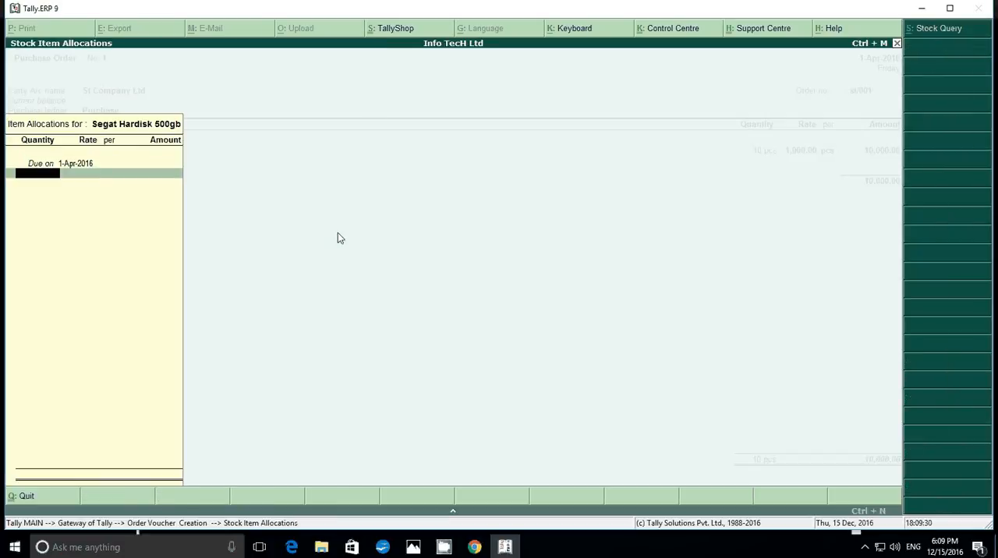
type("10")
key("Return")
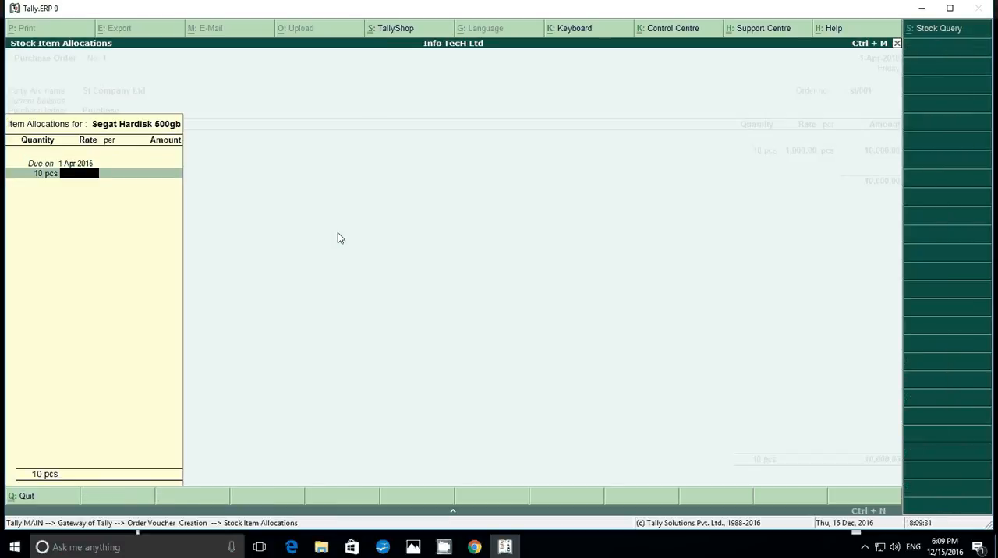
type("1500")
key("Return")
key("Return")
key("Return")
key("Return")
key("Return")
key("Return")
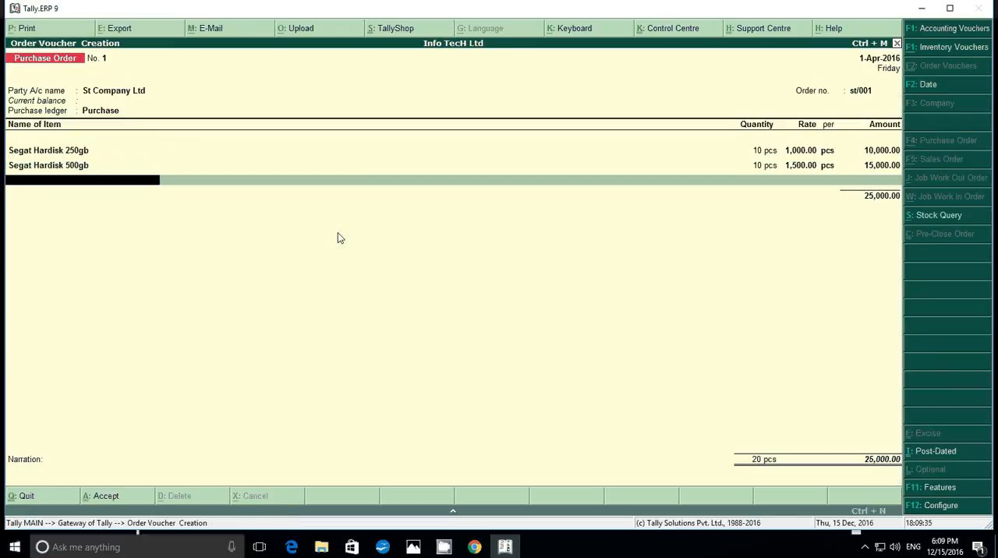
End the item list, save the purchase order and return to the Gateway of Tally
key("Return")
key("Return")
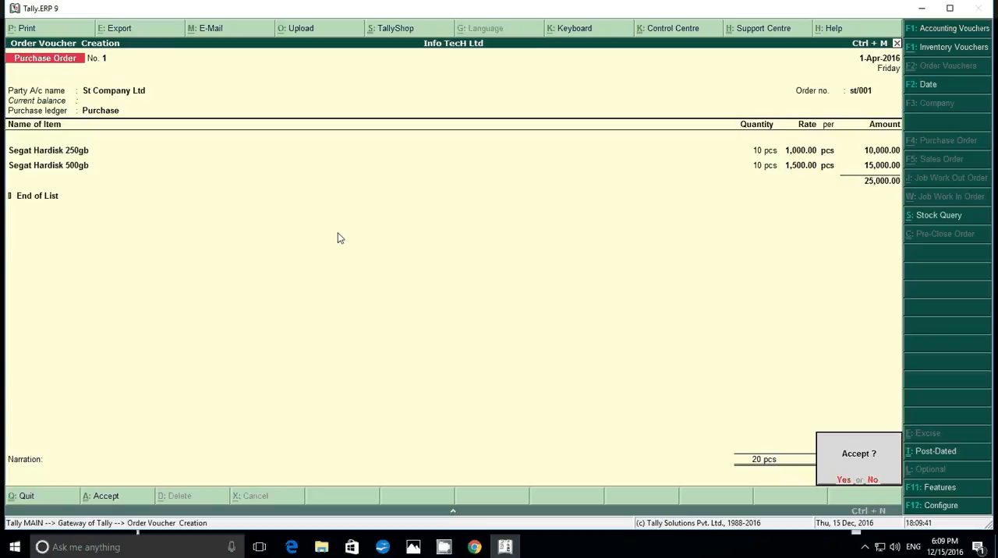
key("Return")
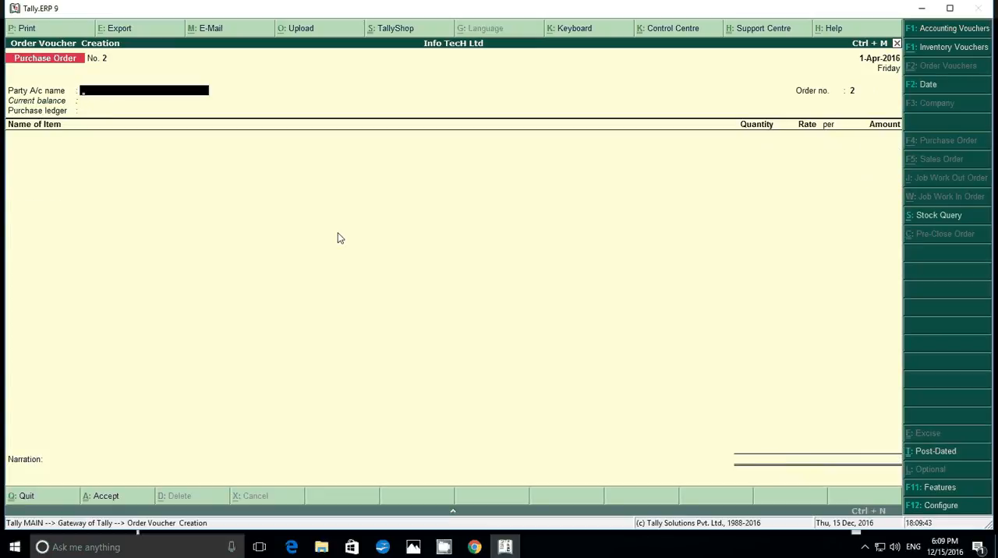
key("Escape")
key("Return")
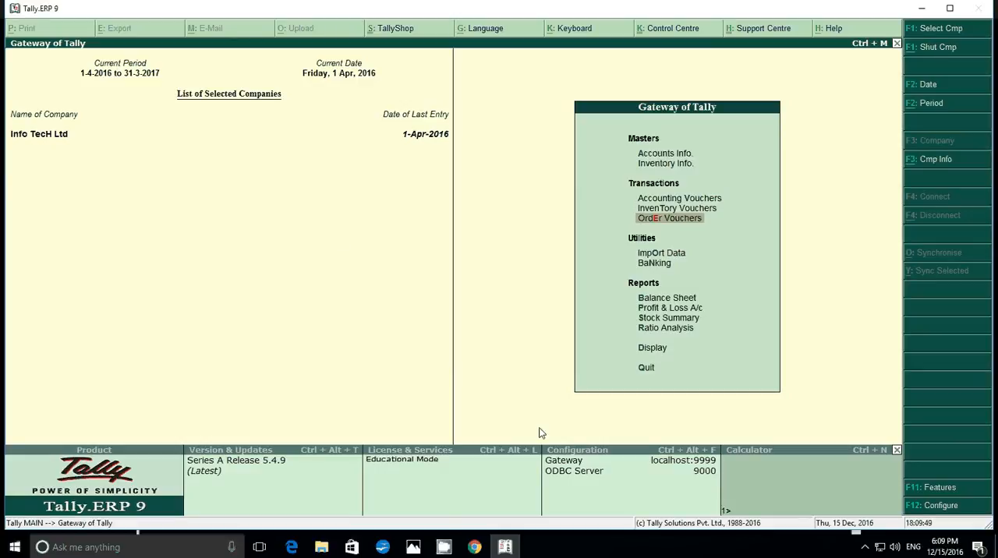
Check the goods-received task in the Photos image, and start a Receipt Note in Tally.ERP 9 for St Company Ltd
left_click(414, 548)
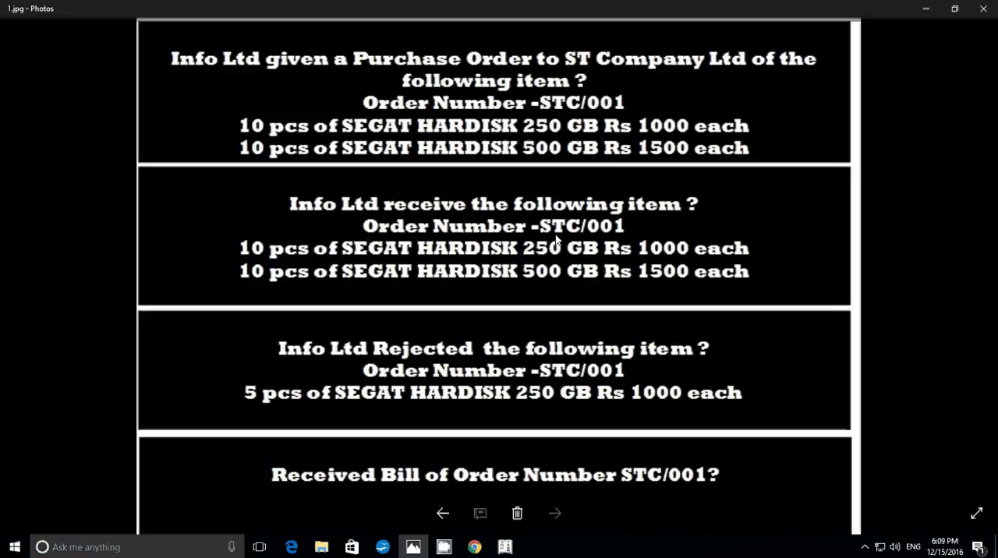
left_click(926, 9)
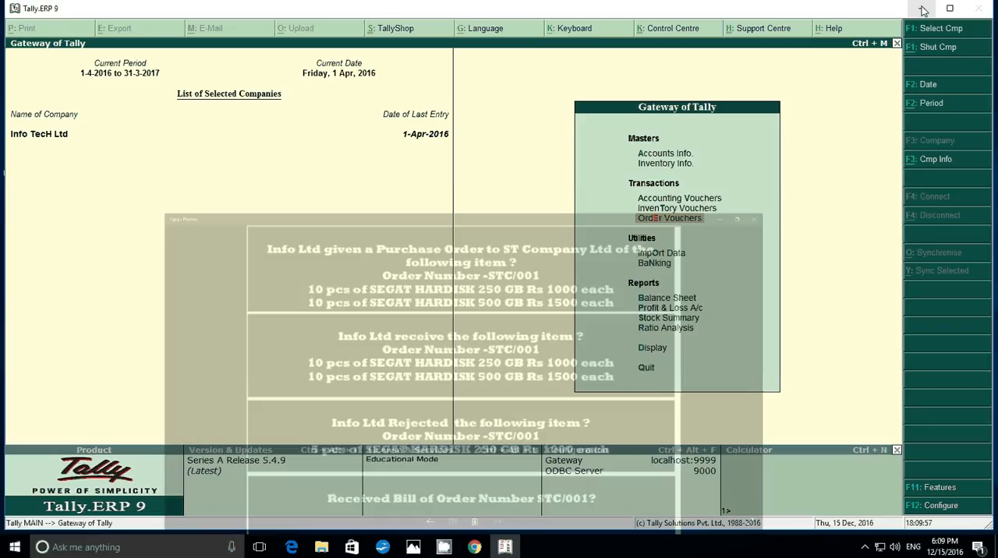
key("Up")
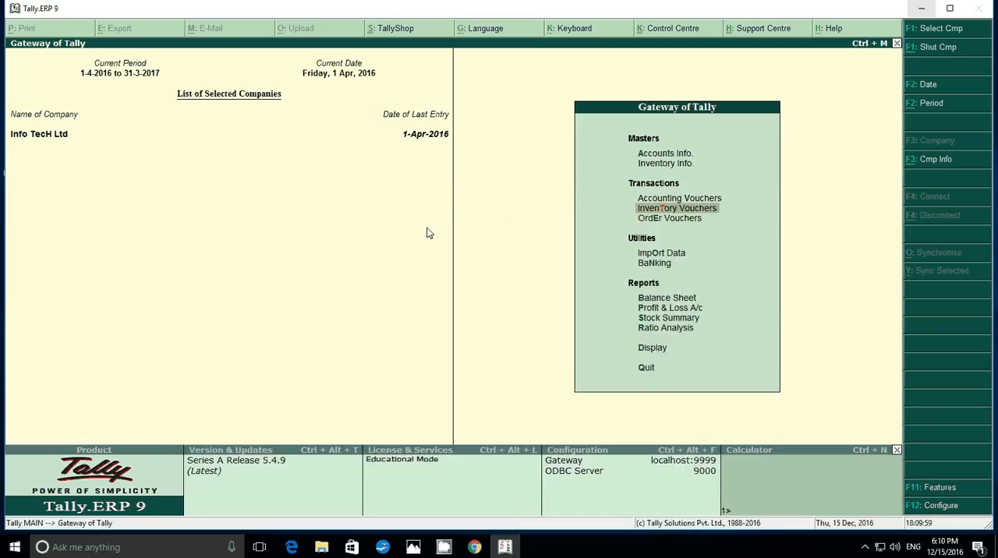
key("Return")
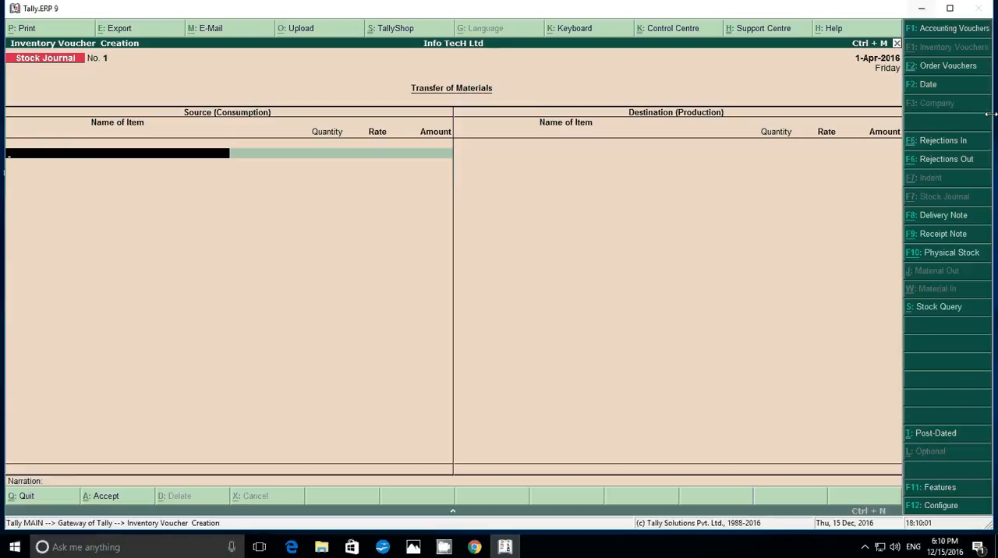
left_click(937, 237)
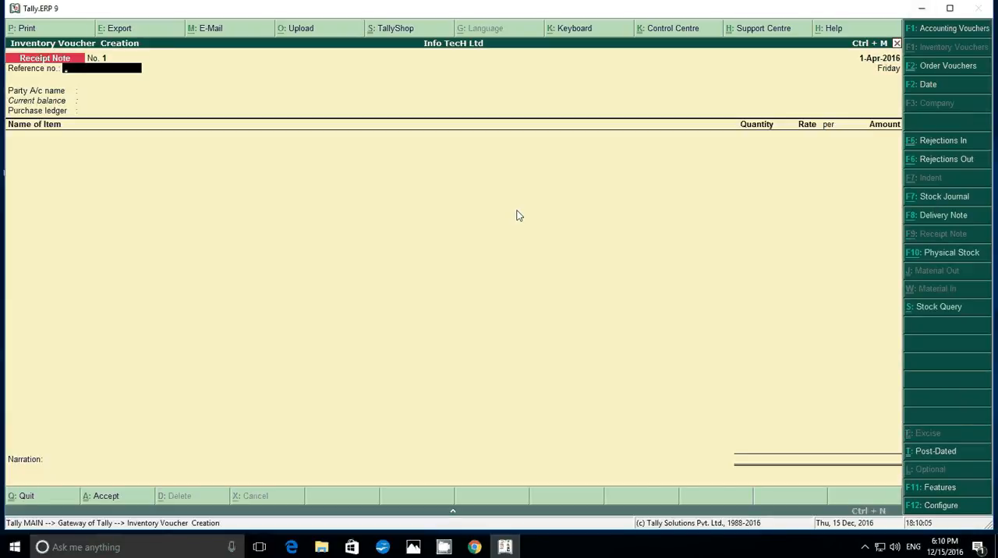
key("Return")
key("Down")
key("Return")
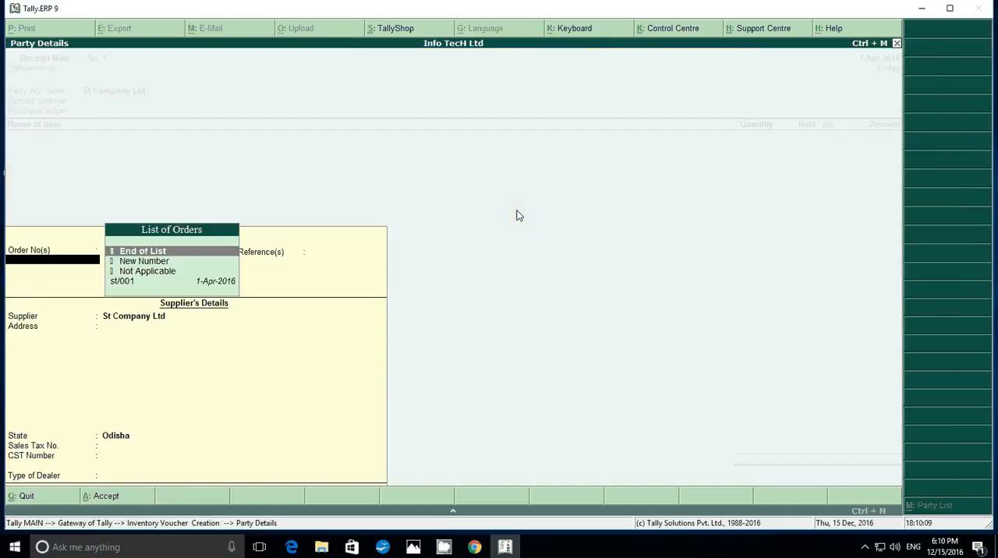
Fill the receipt note from order st/001 with the existing supplier details and the Purchase ledger, and save it
key("Down")
key("Down")
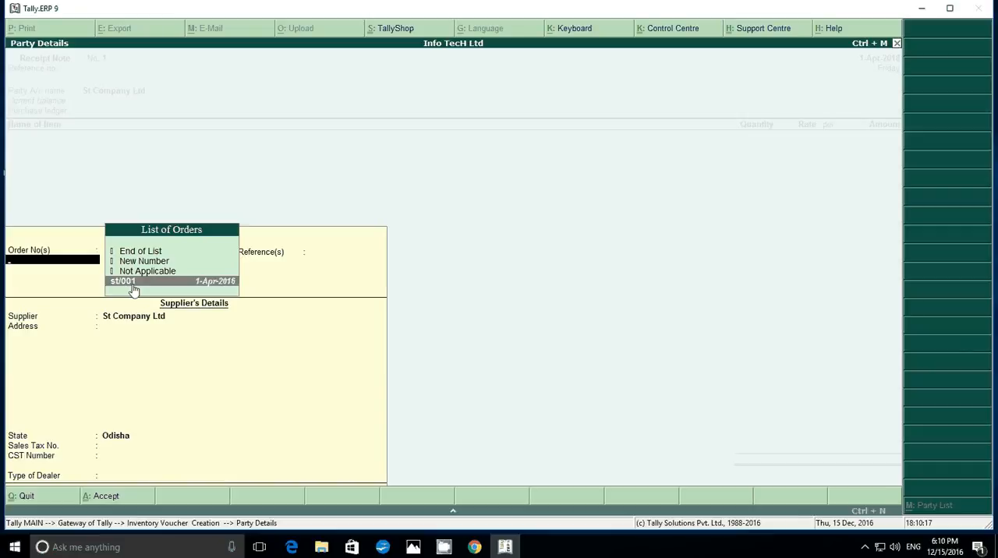
key("Return")
key("Return")
key("Return")
key("Return")
key("Return")
key("Return")
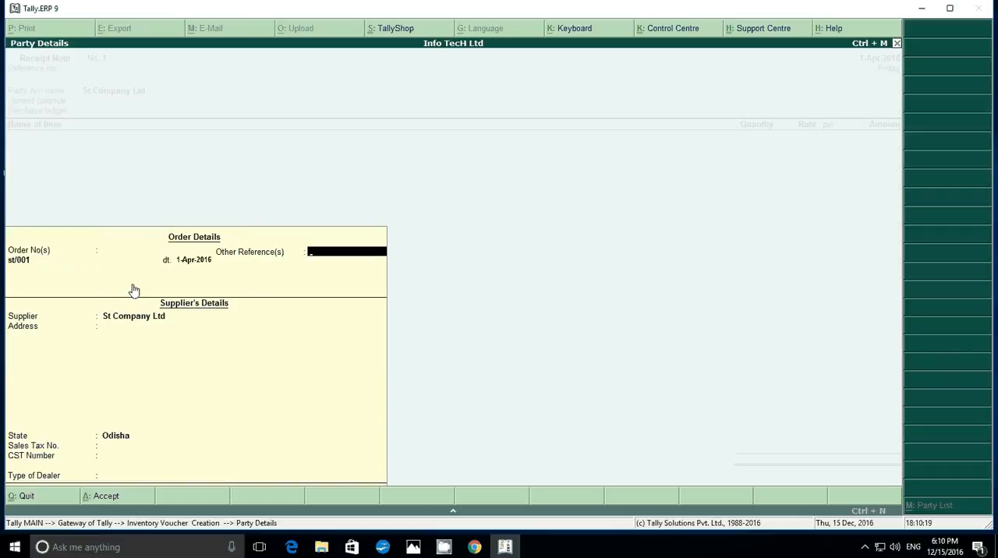
key("Return")
key("Return")
key("Return")
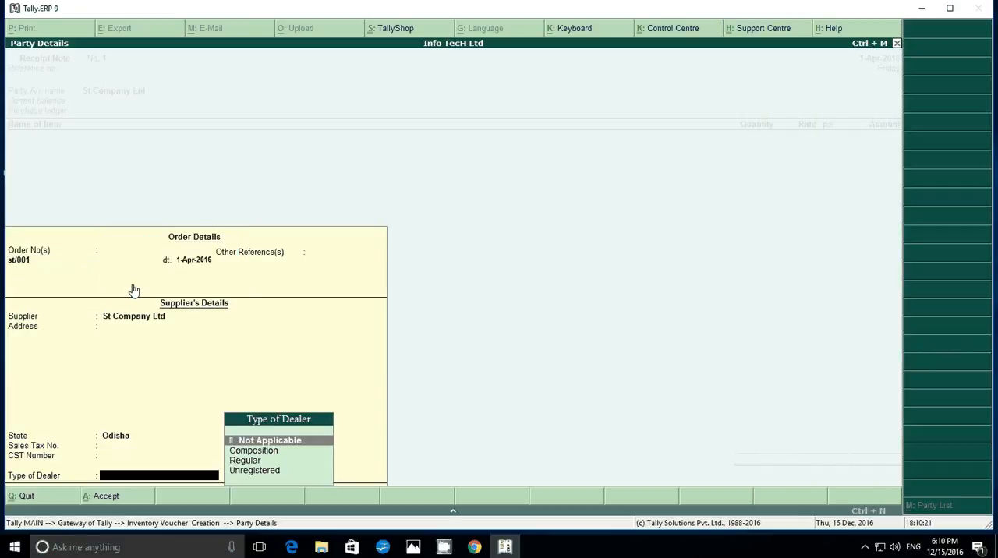
key("Return")
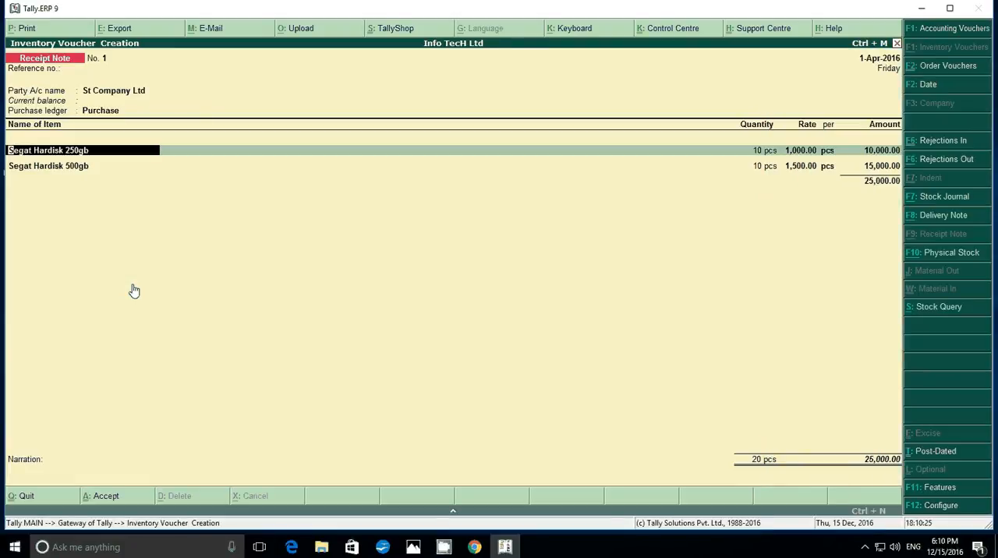
key("ctrl+a")
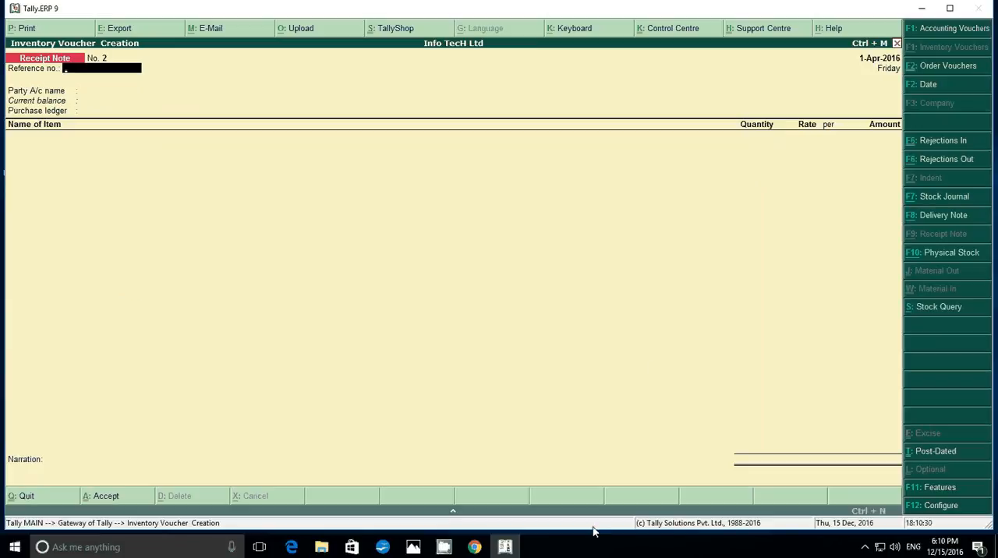
Check the rejected-goods task in the Photos image, and start a Rejections Out voucher in Tally.ERP 9 for St Company Ltd
left_click(425, 548)
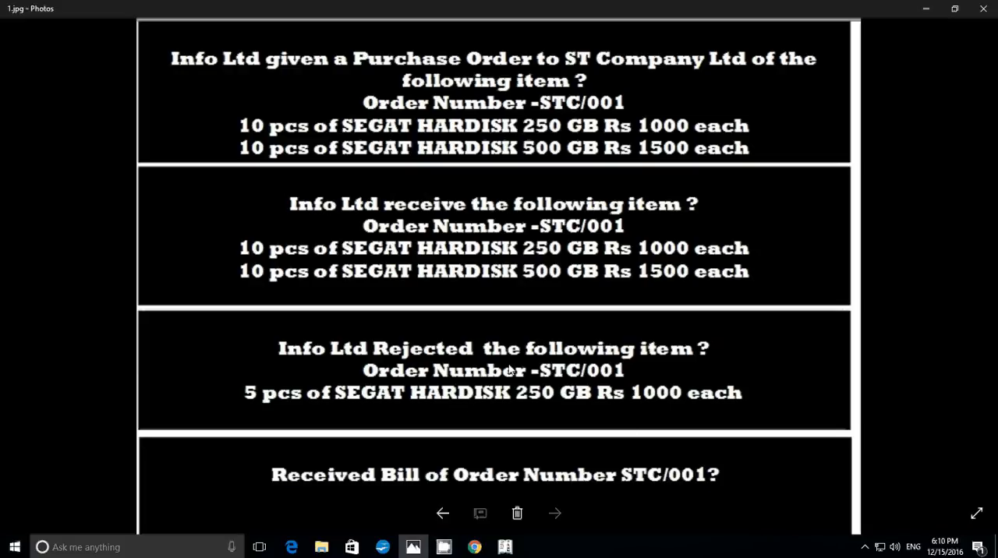
left_click(505, 547)
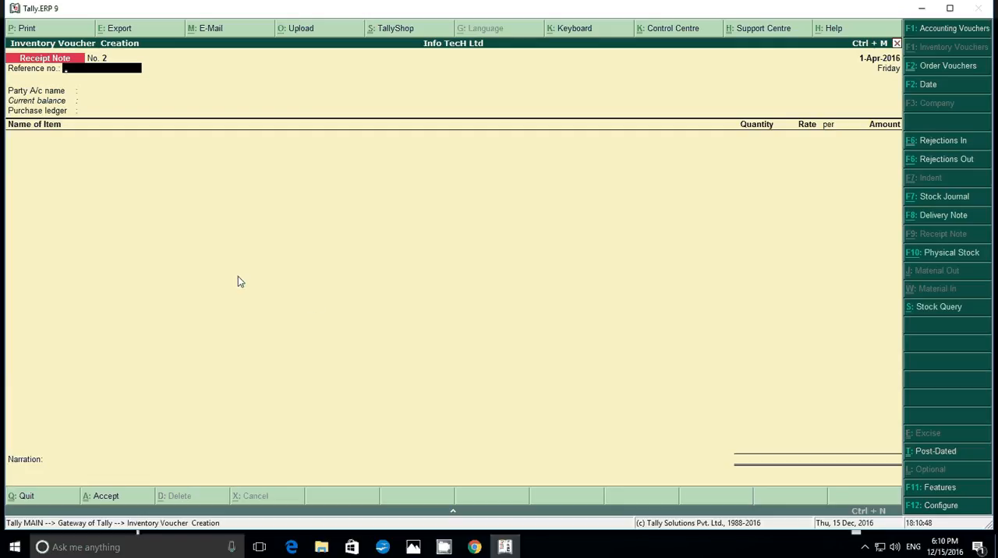
left_click(945, 162)
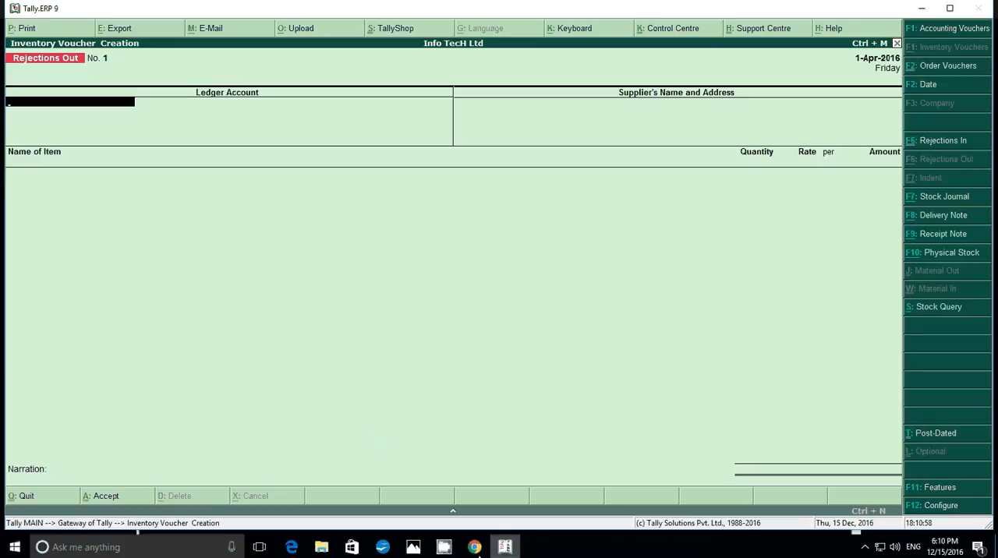
left_click(416, 547)
left_click(419, 550)
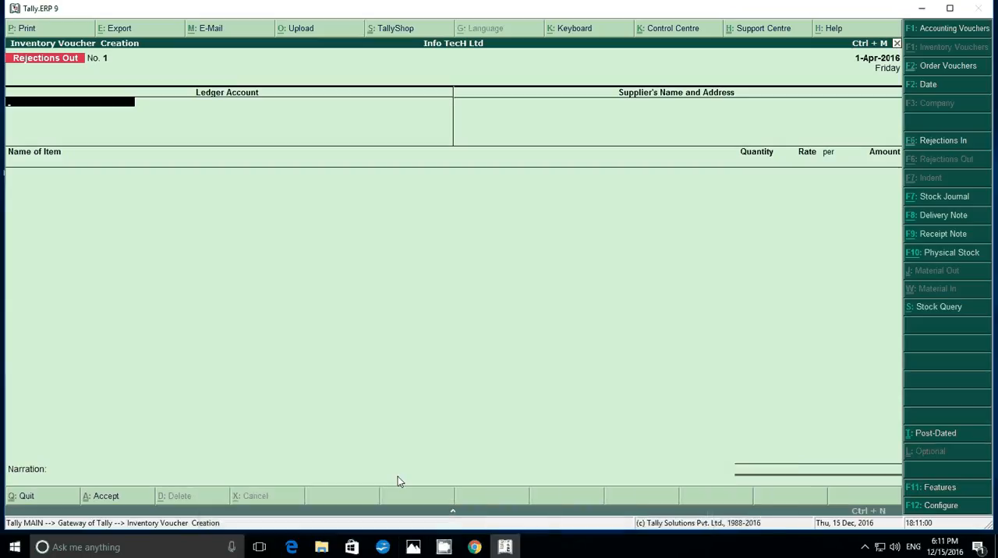
key("Return")
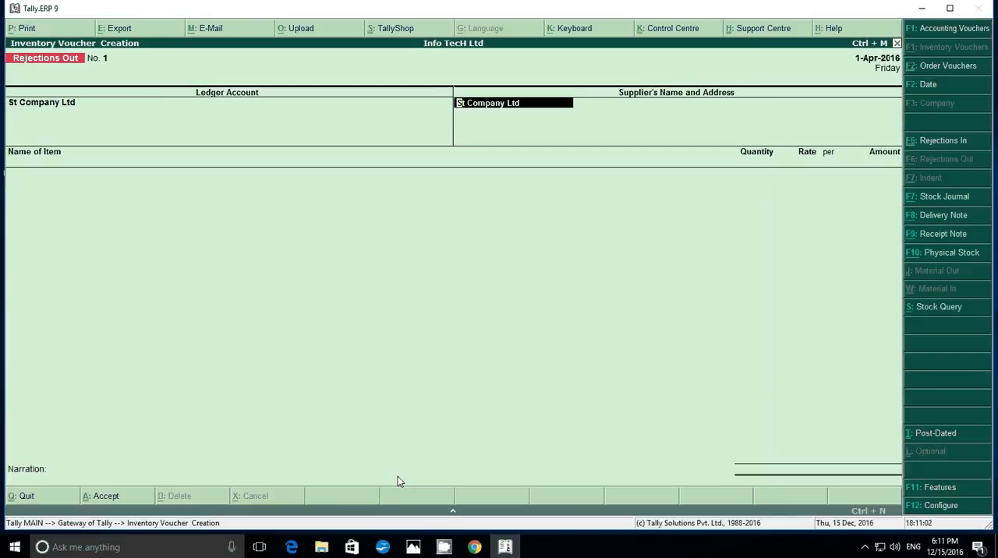
key("Return")
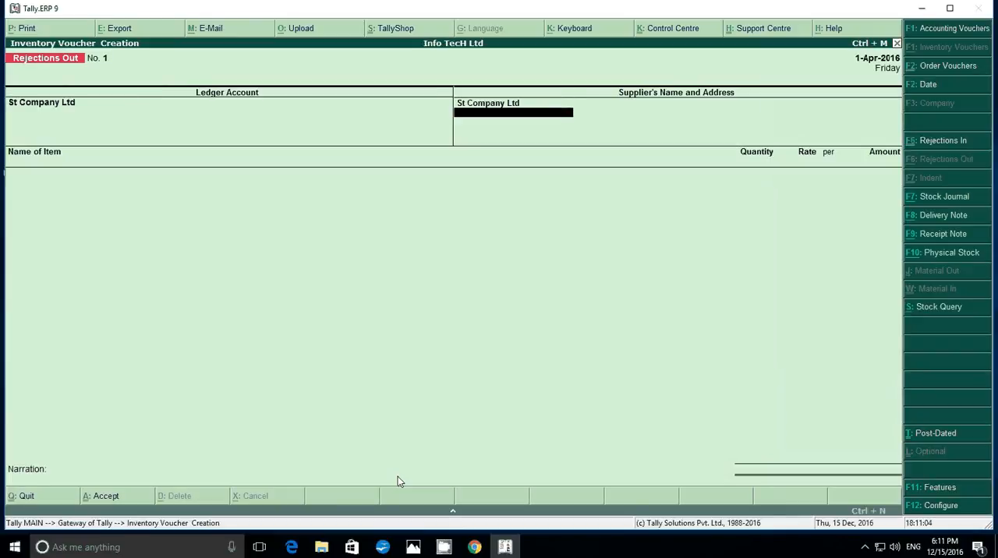
key("Return")
Add Segat Hardisk 250gb to the rejection against tracking number 1, with a quantity of 5 pcs at the existing rate
type("S")
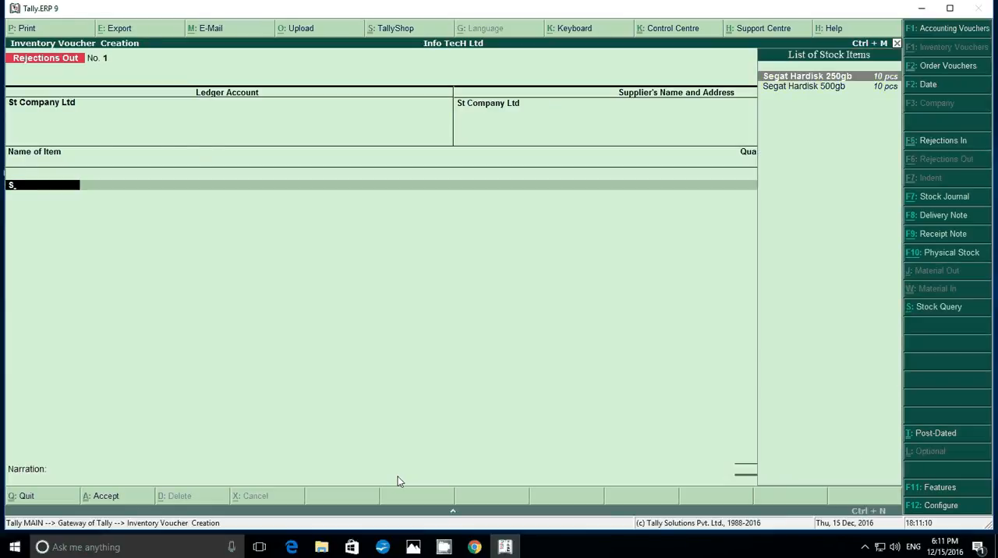
key("Return")
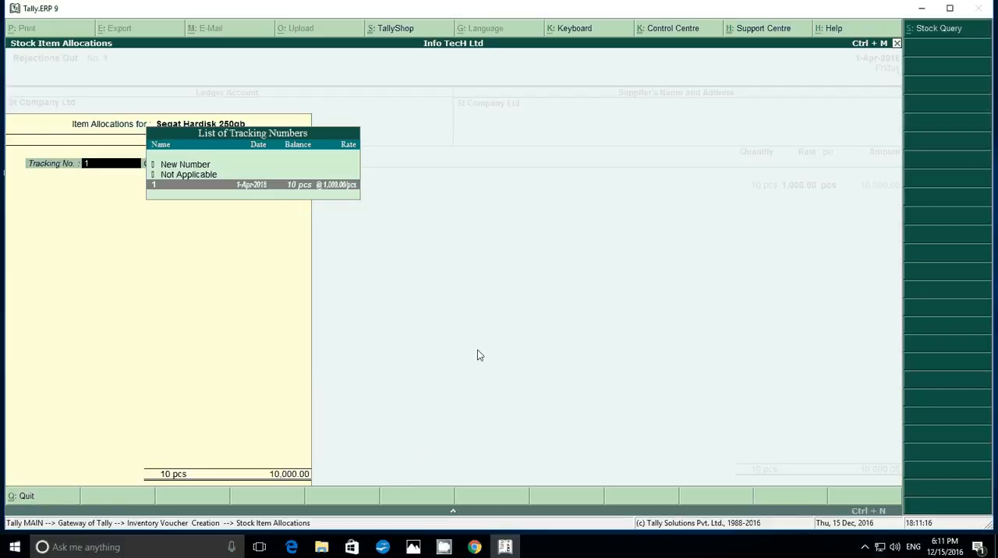
key("Return")
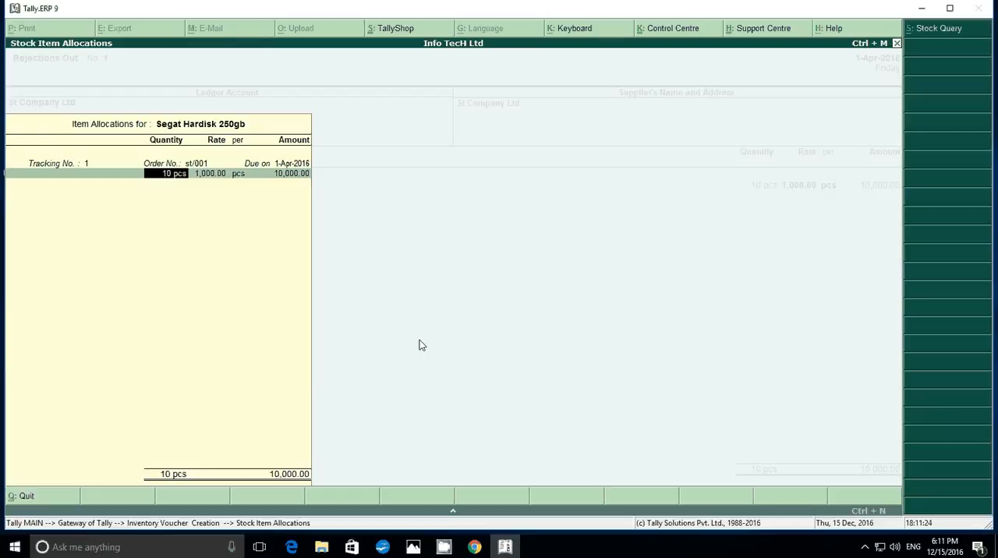
type("5")
key("Return")
Finish the item allocation, save the Rejections Out voucher and return to the Gateway of Tally
key("Return")
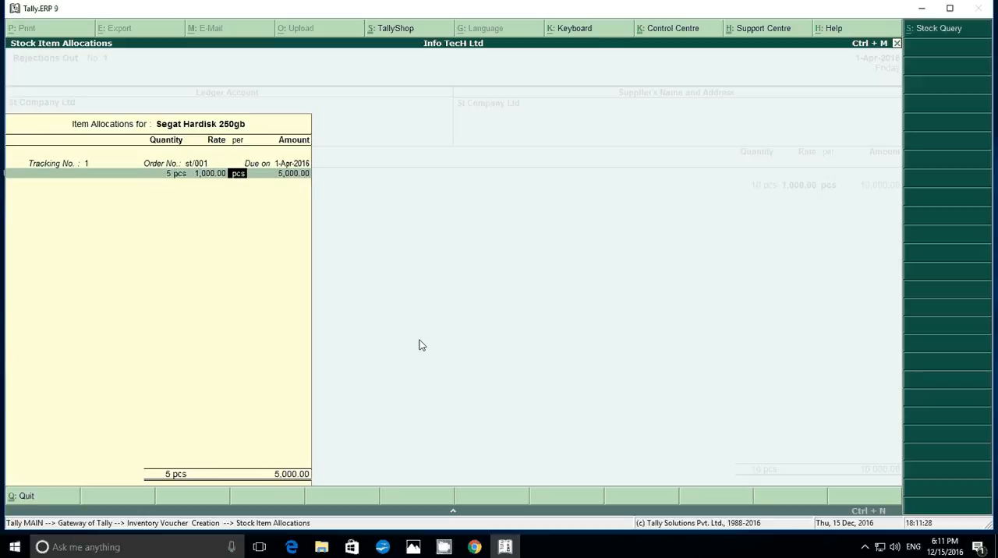
key("Return")
key("Return")
key("Return")
key("Return")
key("Return")
key("Return")
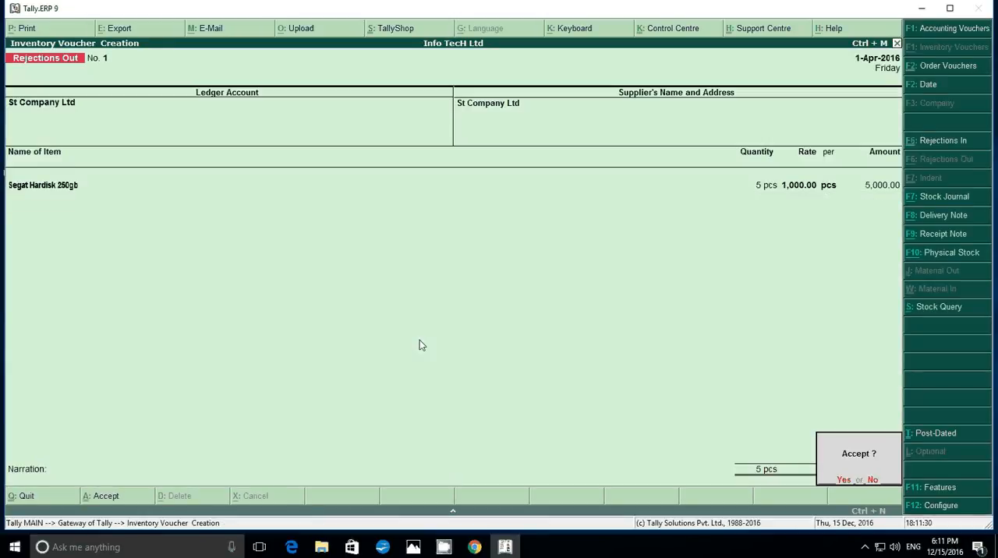
key("Escape")
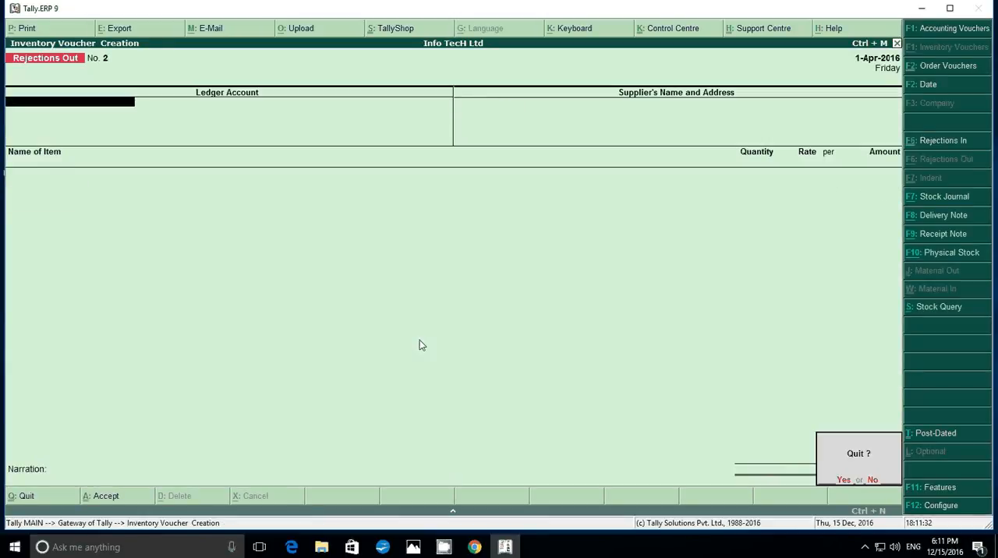
key("Return")
Open the Stock Summary and examine the closing balances of the individual Segat hard disk items
key("Down")
key("Down")
key("Down")
key("Down")
key("Down")
key("Down")
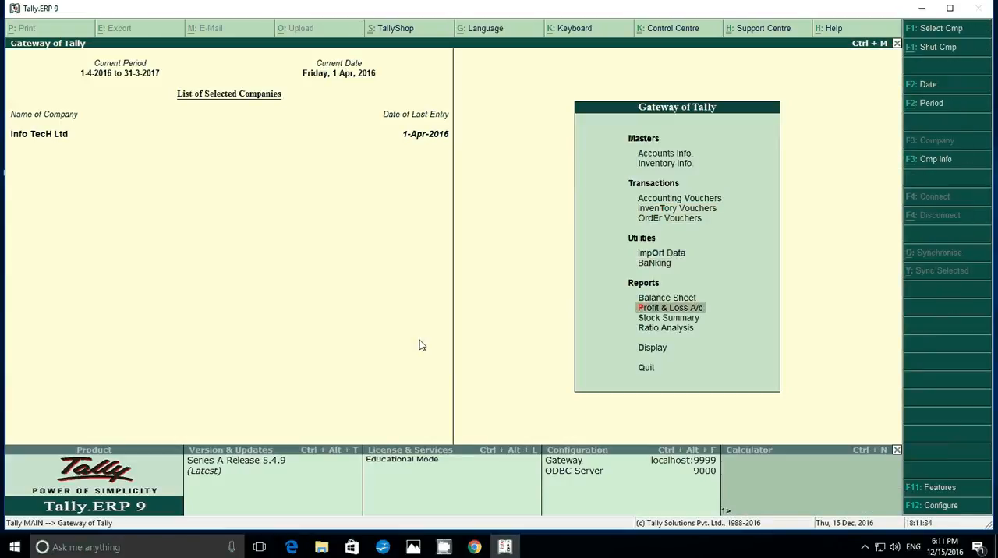
key("Return")
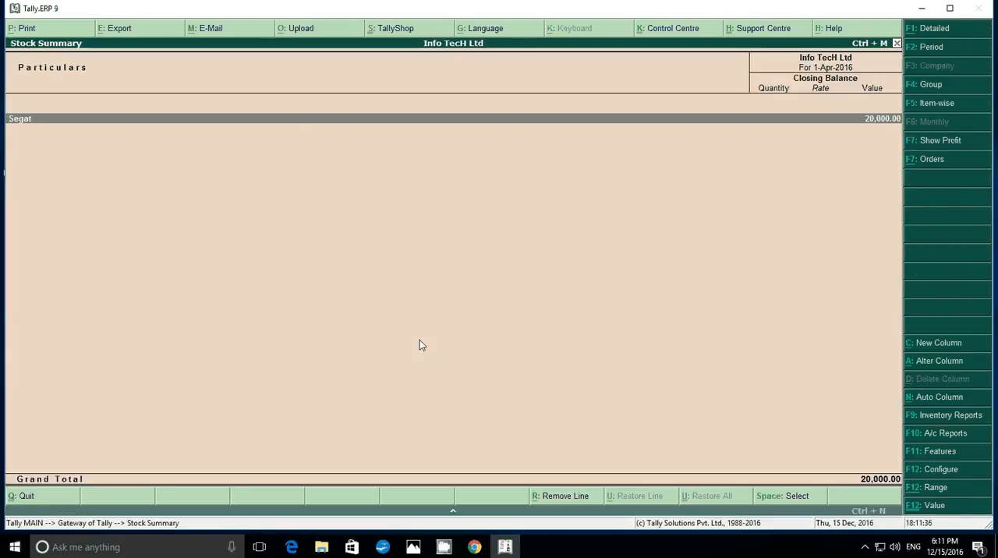
key("Down")
key("Down")
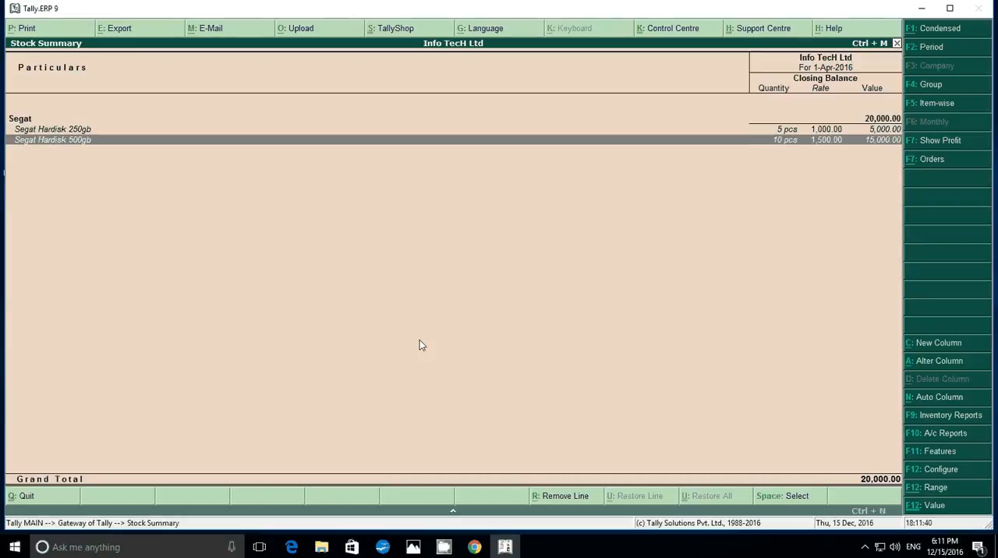
key("Up")
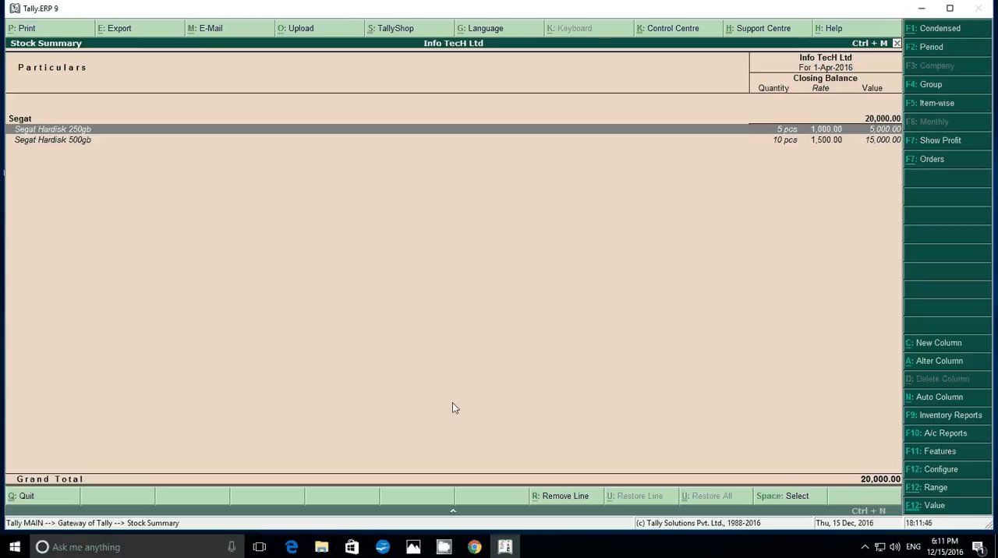
Check the received-bill task in the Photos image, and start a Purchase voucher in Tally.ERP 9 for St Company Ltd
left_click(413, 546)
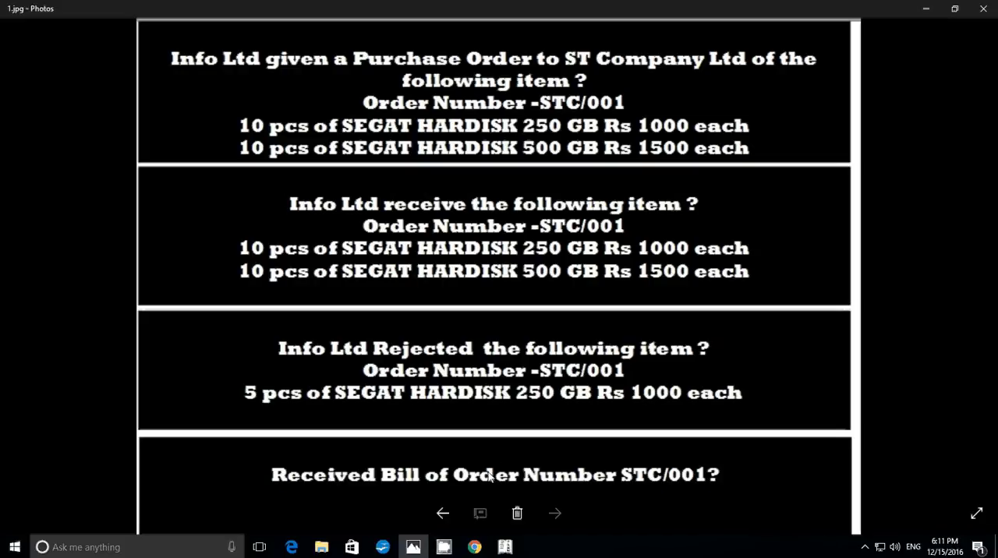
left_click(507, 547)
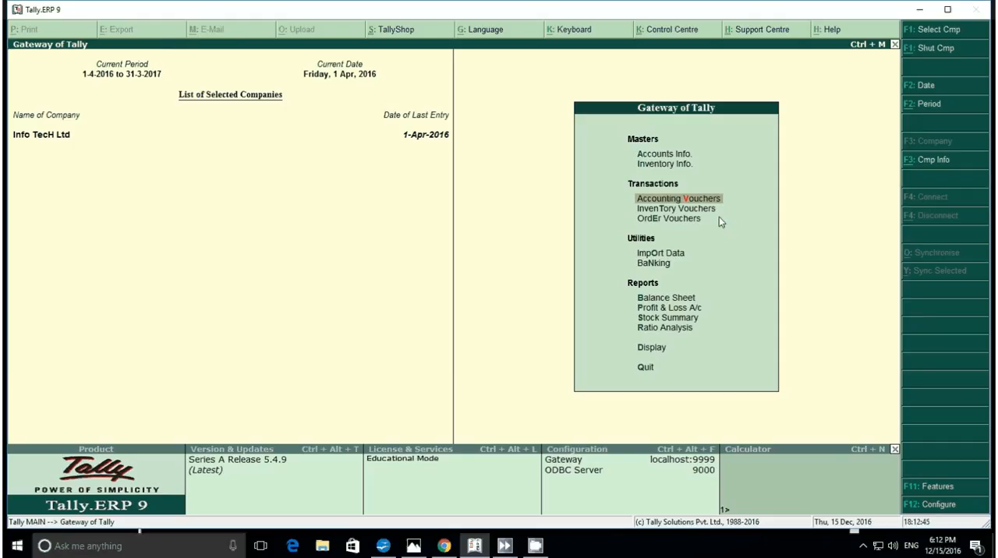
key("Return")
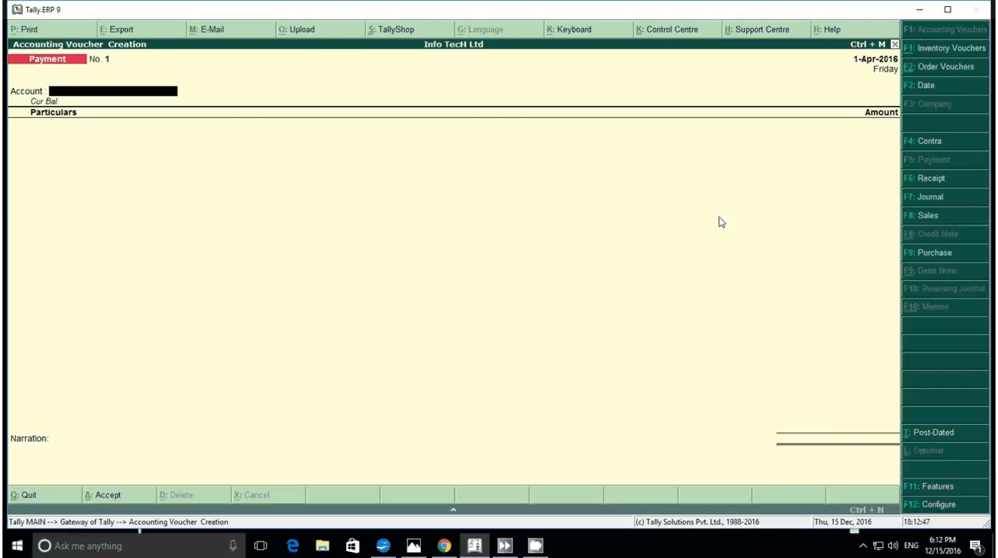
left_click(932, 255)
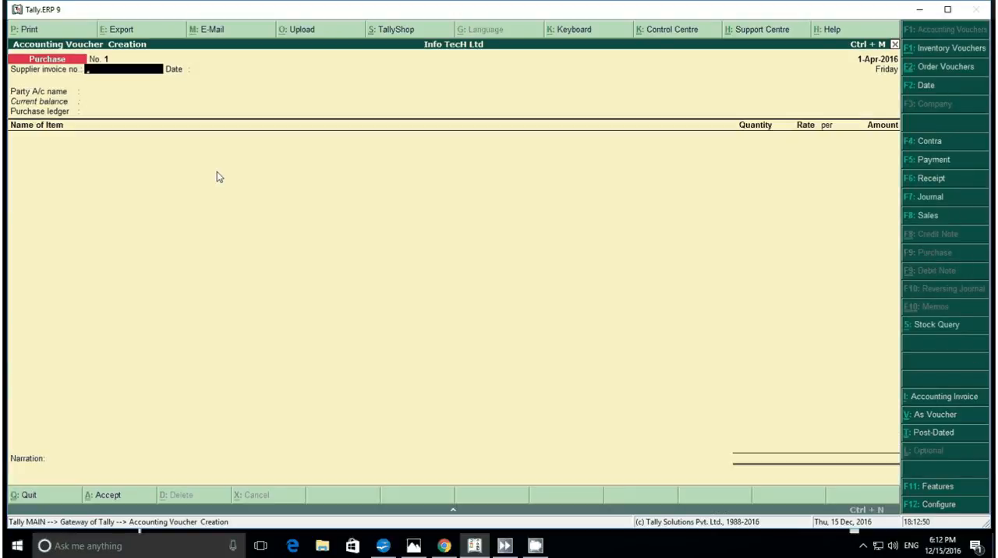
key("Return")
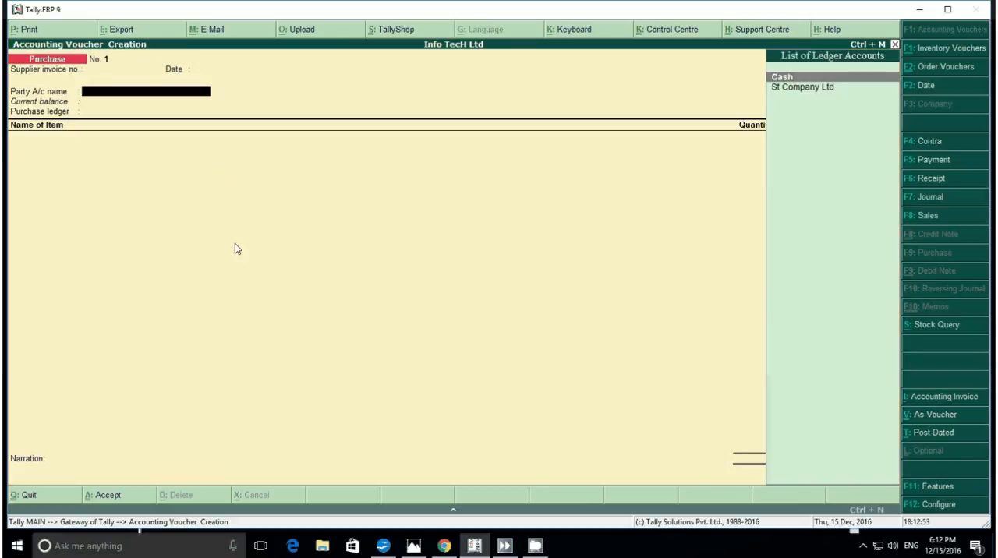
key("Down")
key("Return")
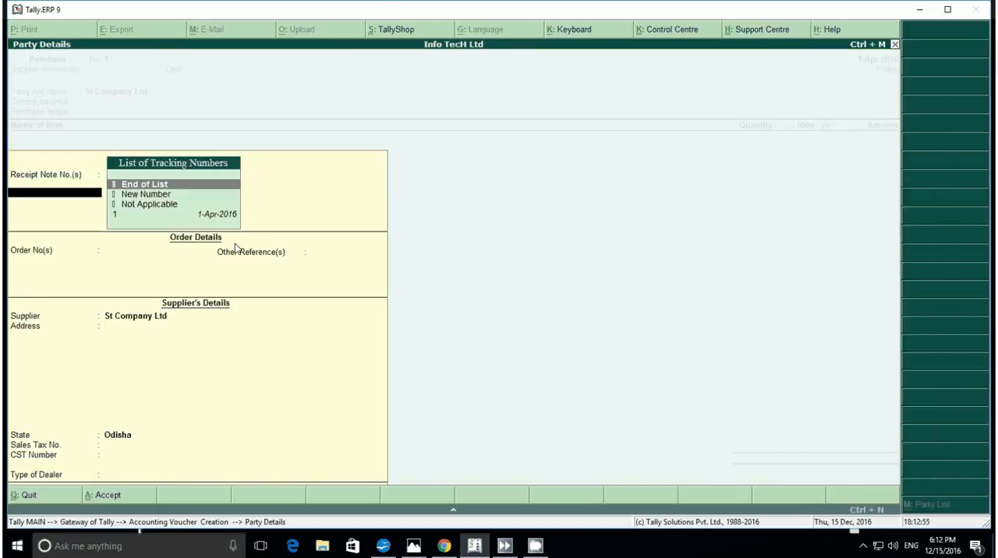
Link the purchase to receipt note 1, keeping the existing order and supplier details, and use the Purchase ledger
key("Down")
key("Down")
key("Down")
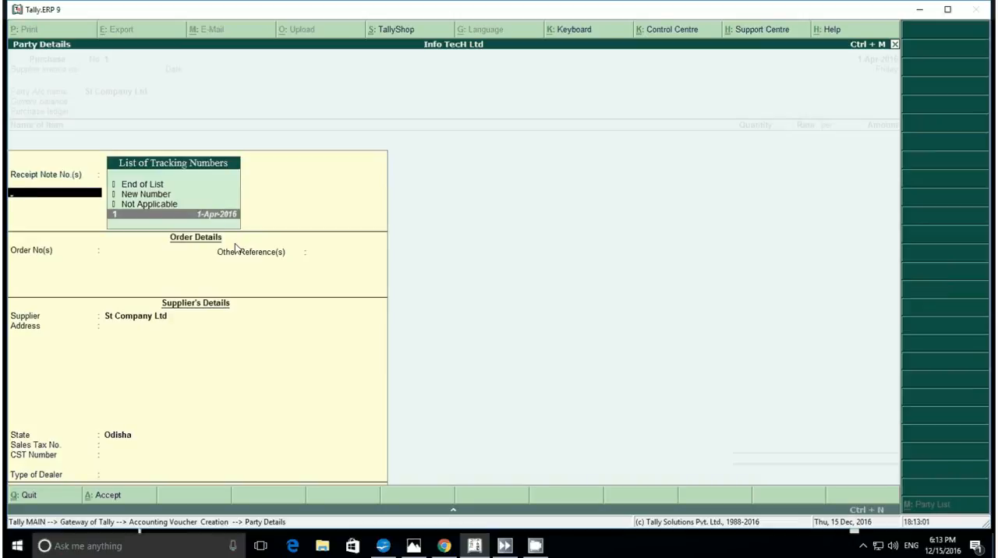
key("Return")
key("Return")
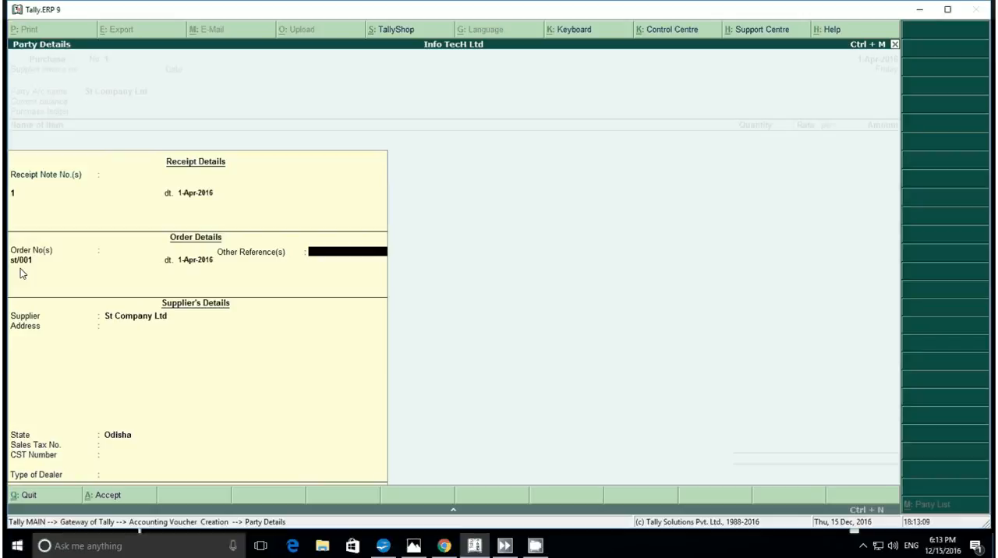
key("Return")
key("Return")
key("Return")
key("Return")
key("Return")
key("Return")
key("Return")
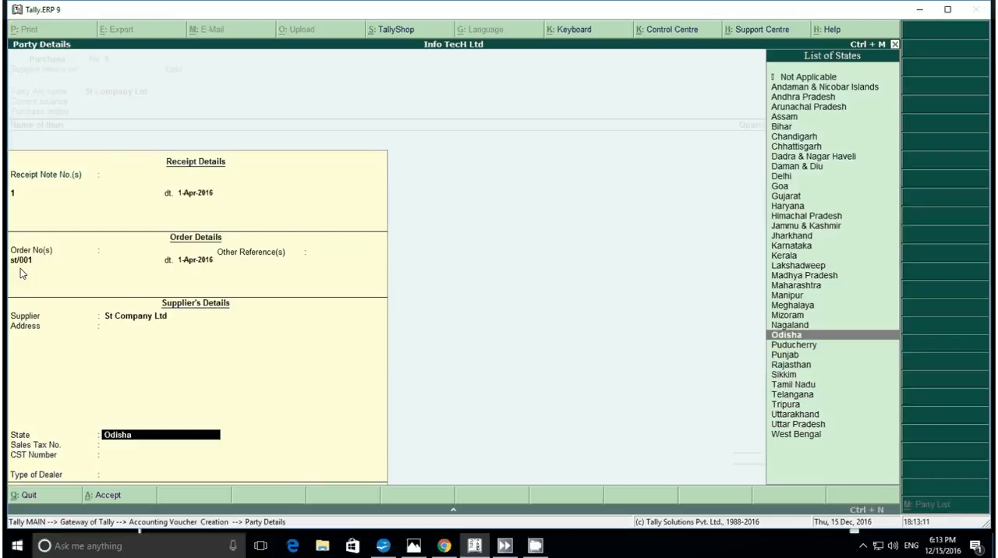
key("Return")
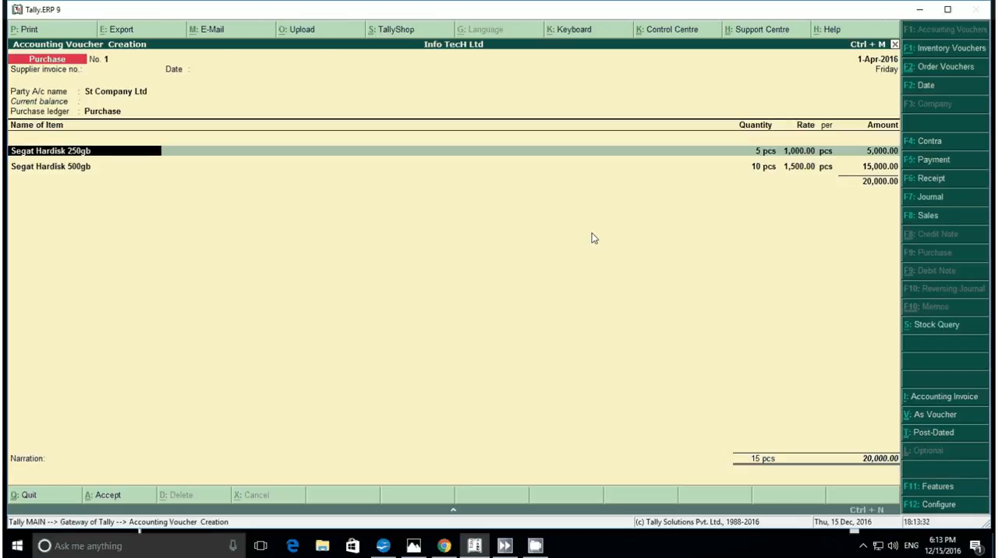
Save the purchase voucher and return to the Gateway of Tally
key("ctrl+a")
key("Escape")
key("Return")
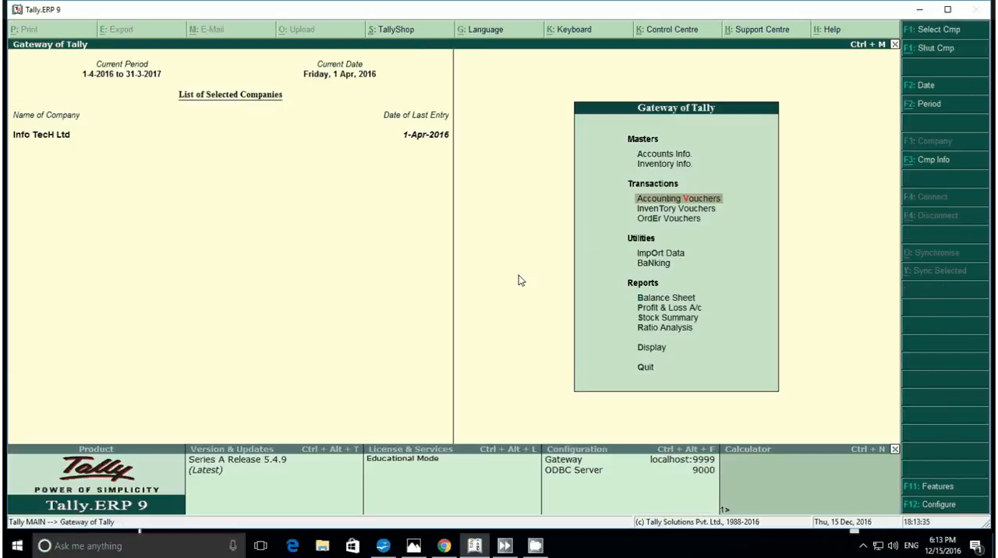
Open the Trial Balance and show it in detailed form
key("Down")
key("Down")
key("Down")
key("Down")
key("Down")
key("Down")
key("Down")
key("Down")
key("Down")
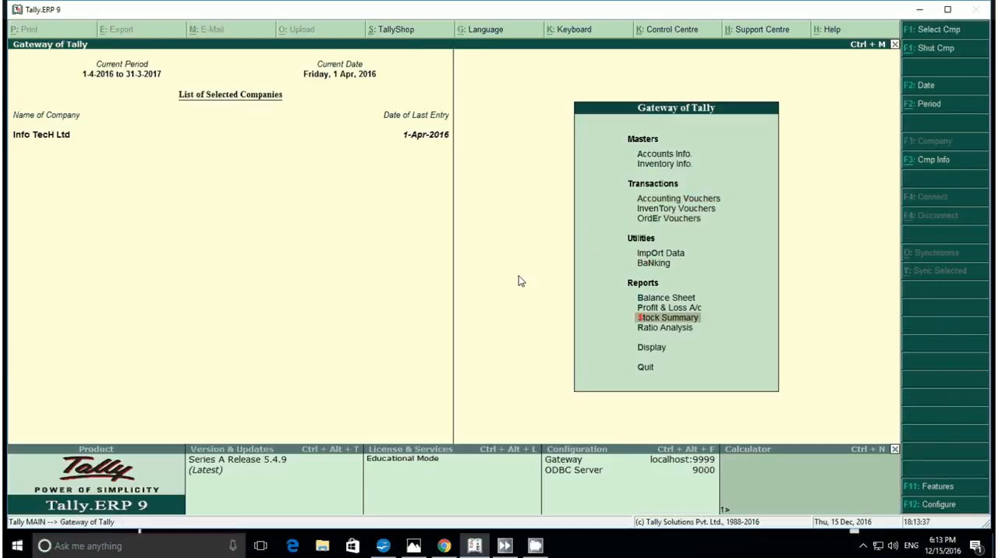
key("Return")
key("Return")
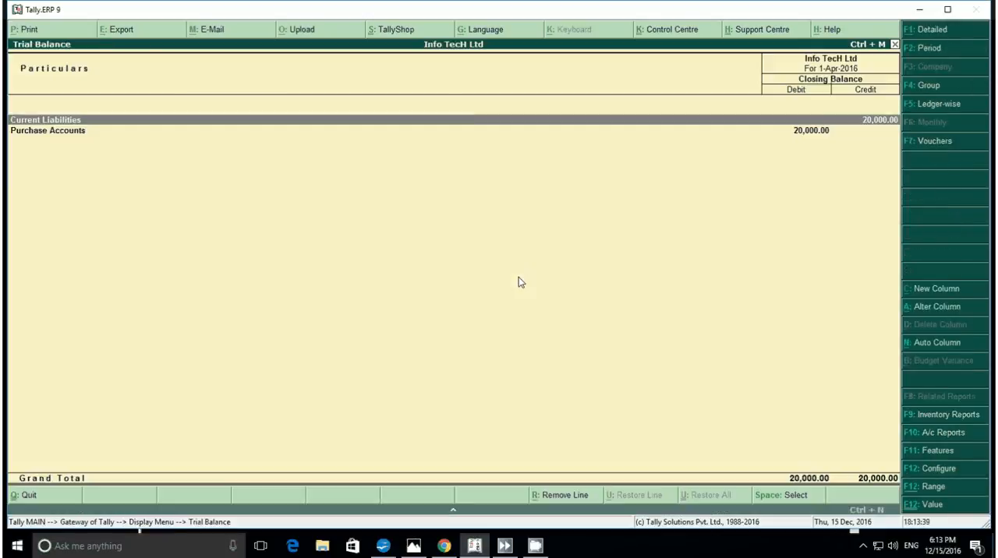
key("alt+F1")
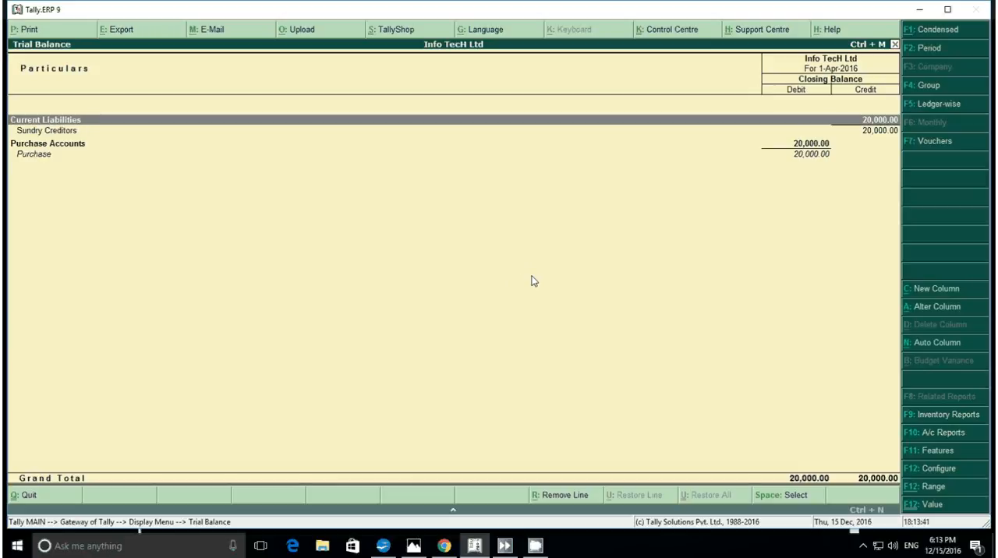
Drill down through the Purchase ledger to examine the St Company Ltd purchase voucher, and return to the Trial Balance
key("Down")
key("Down")
key("Down")
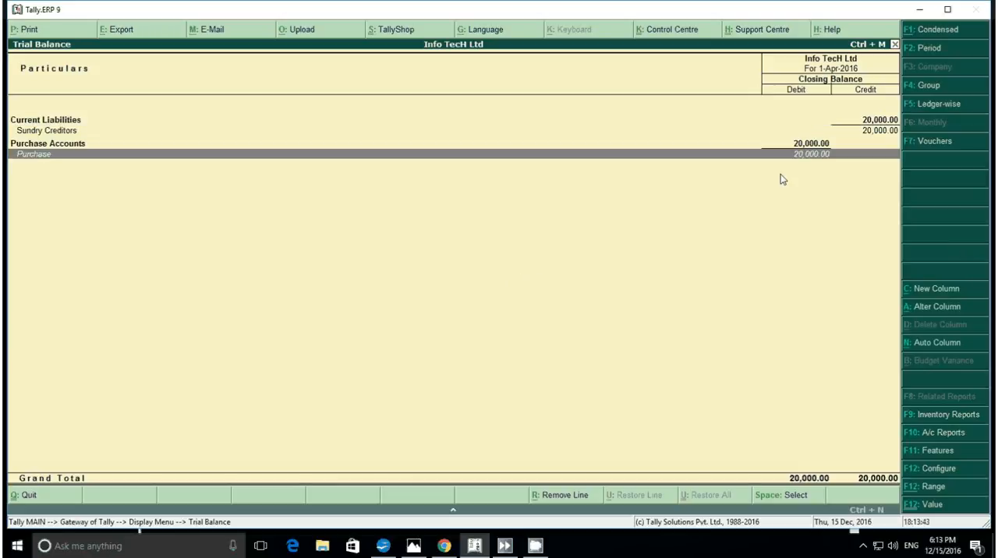
key("Return")
key("Return")
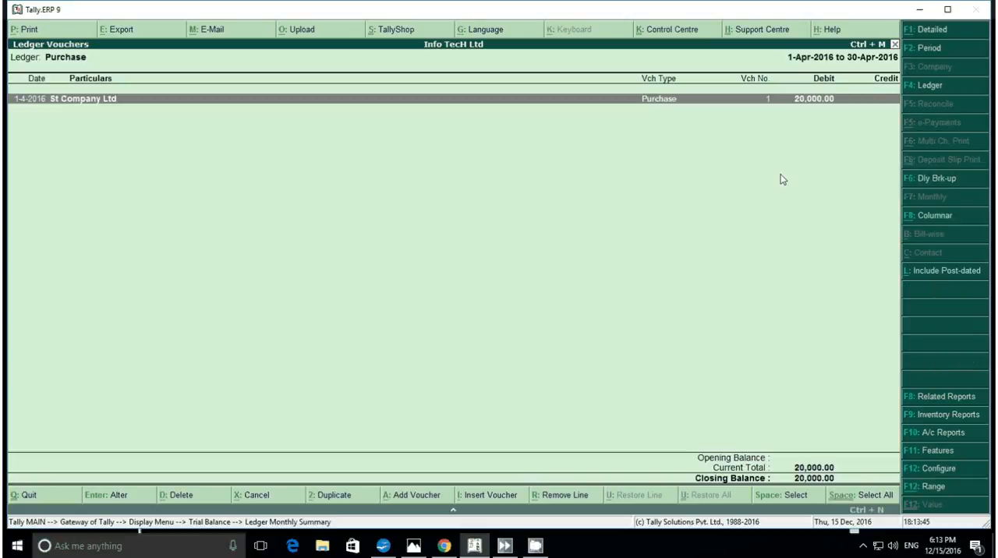
key("Return")
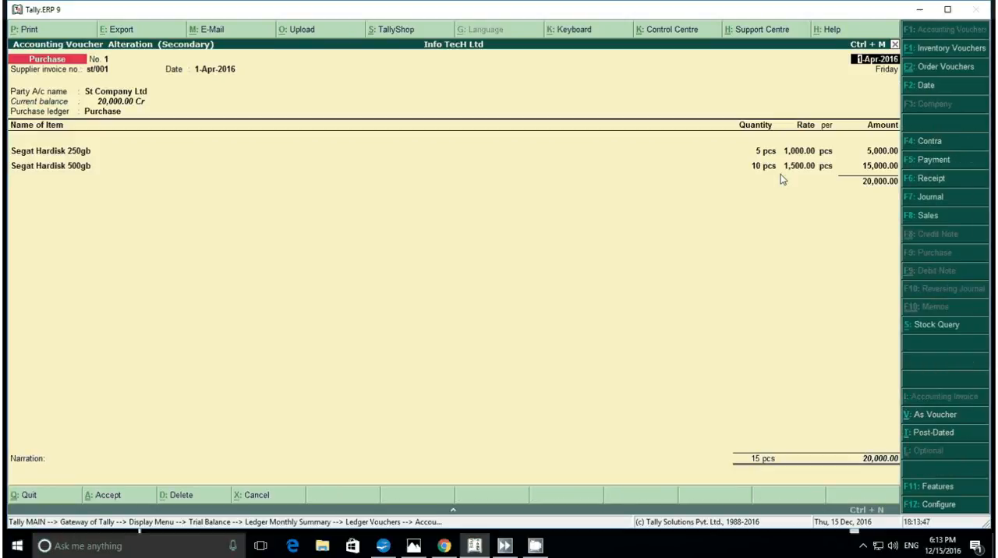
key("Escape")
key("y")
key("Escape")
key("Escape")
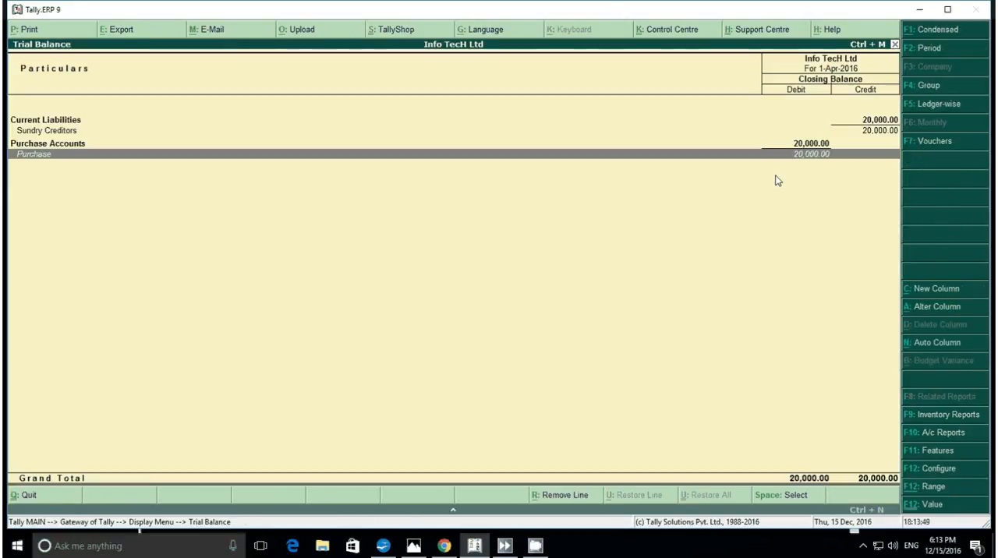